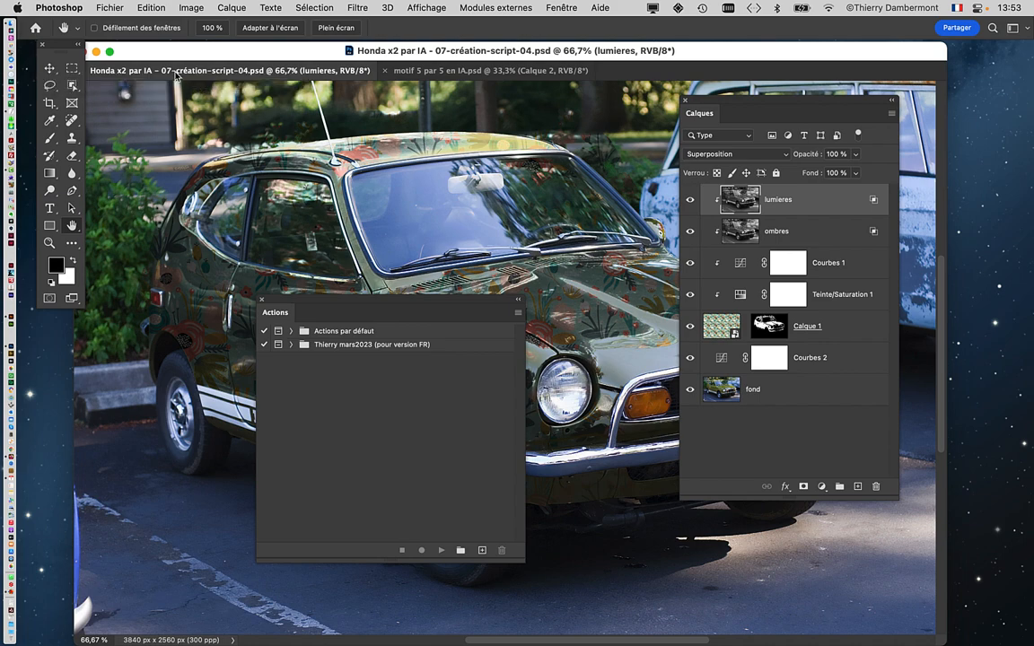
- Show the car image in full-screen mode and delete all layers above the fond layer
{"action": "key", "text": "f"}
{"action": "left_click_drag", "start_coordinate": [782, 101], "coordinate": [827, 52]}
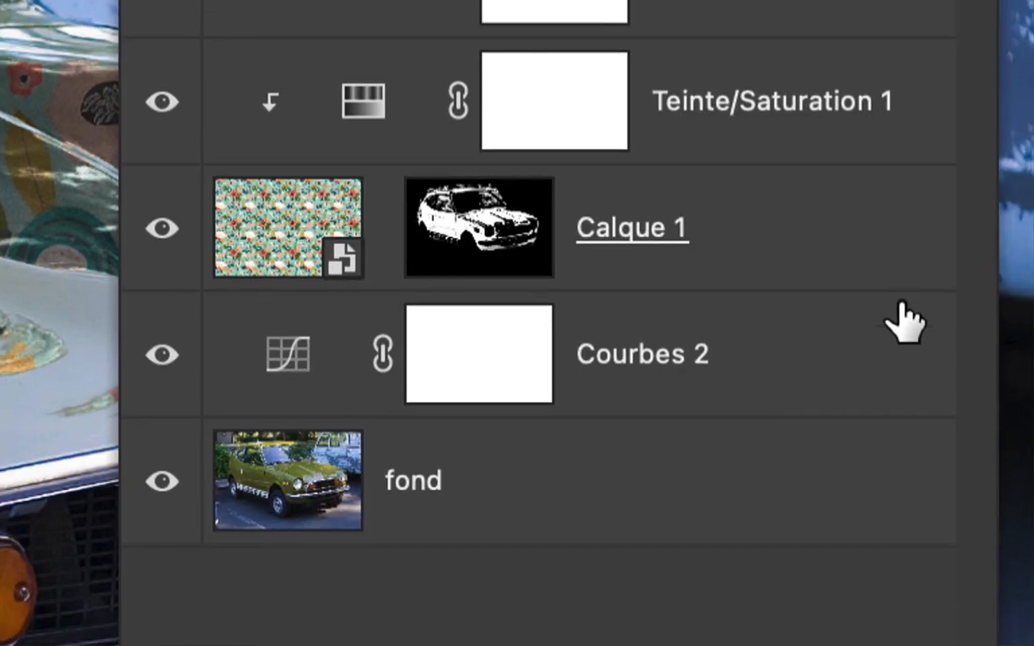
{"action": "left_click", "coordinate": [900, 328]}
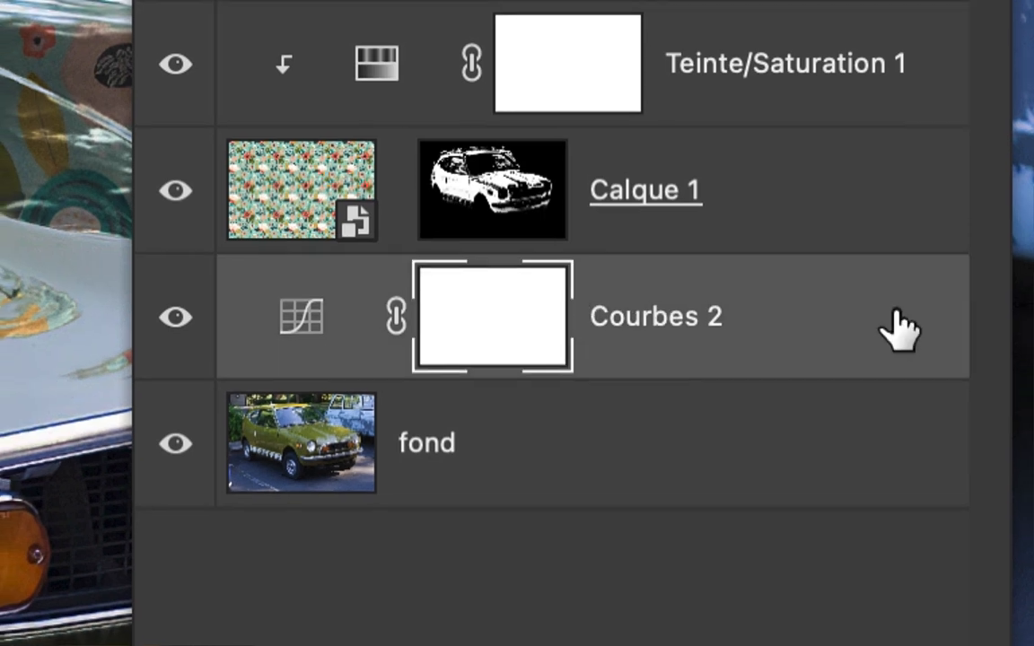
{"action": "key", "text": "shift+alt+o"}
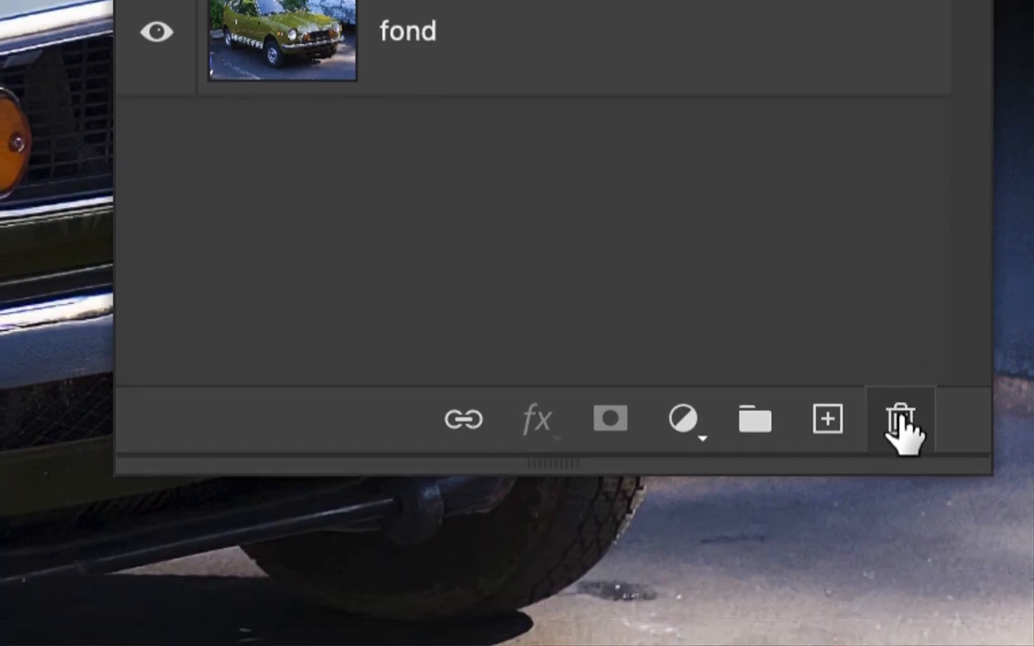
{"action": "left_click", "coordinate": [900, 413]}
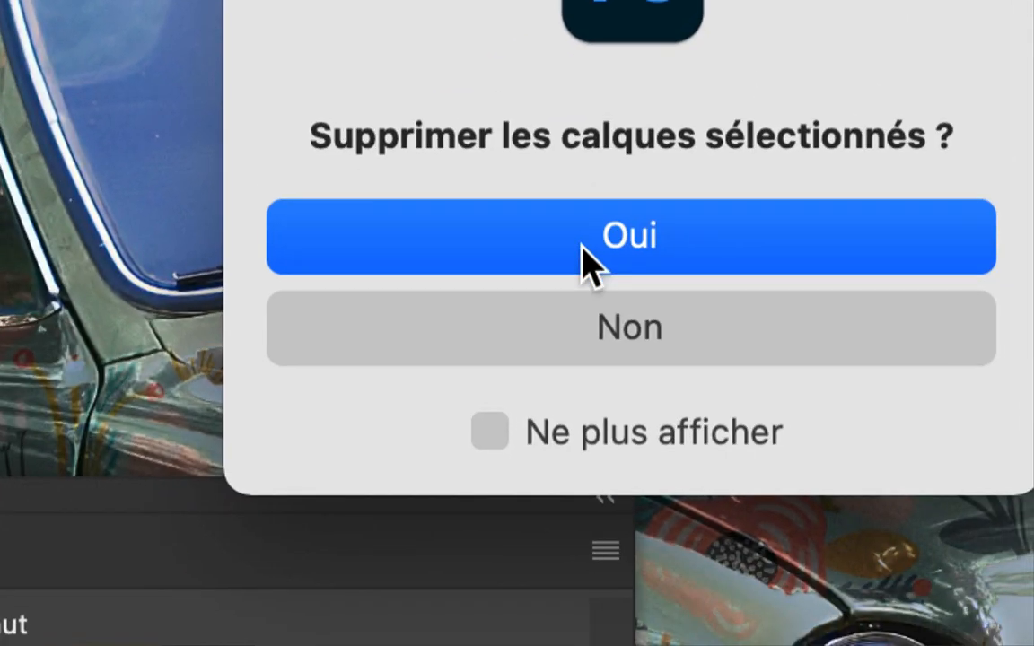
{"action": "left_click", "coordinate": [588, 296]}
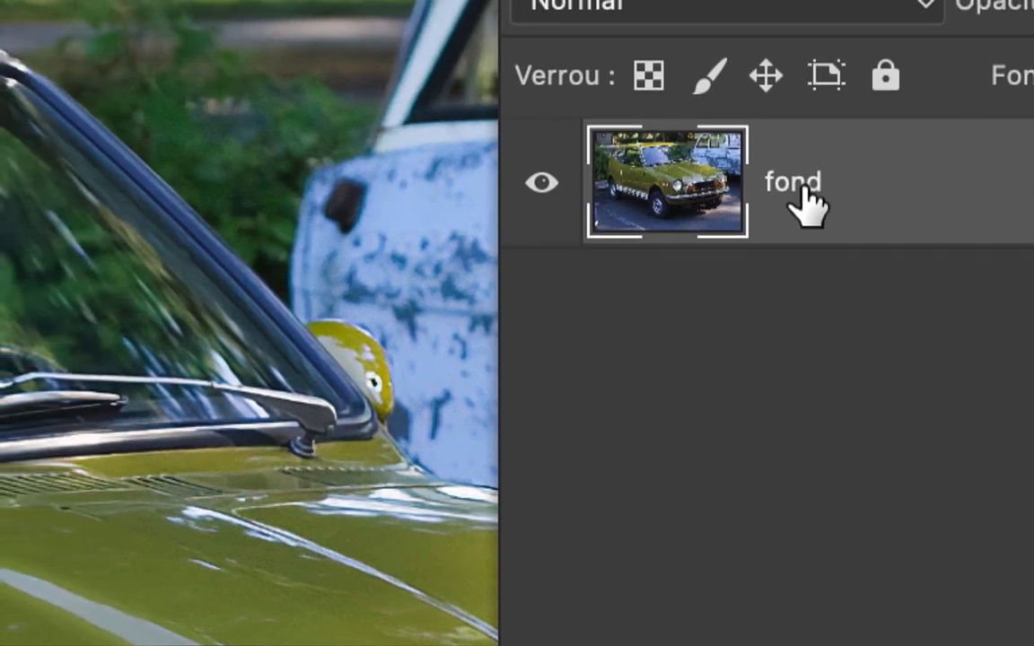
- Rename the remaining fond layer as Background
{"action": "double_click", "coordinate": [685, 169]}
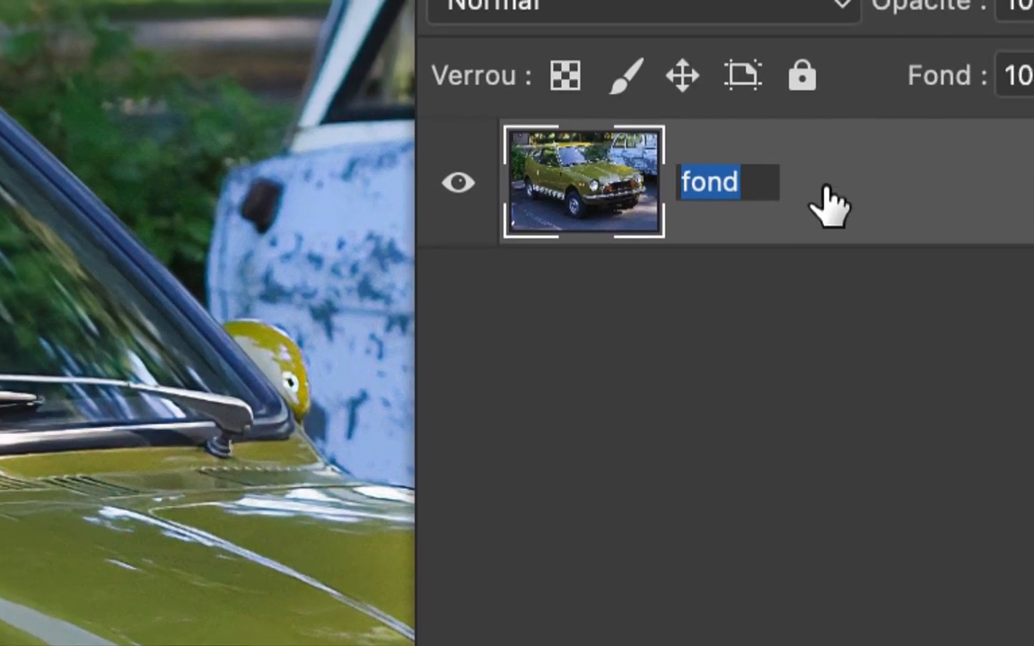
{"action": "type", "text": "Backgro"}
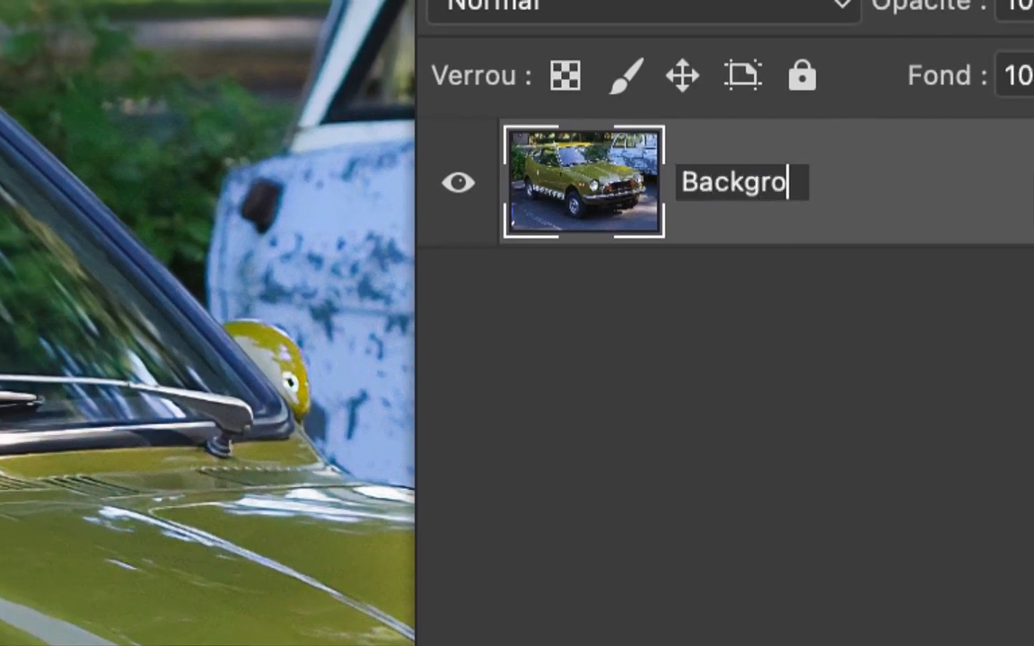
{"action": "type", "text": "und"}
{"action": "key", "text": "Return"}
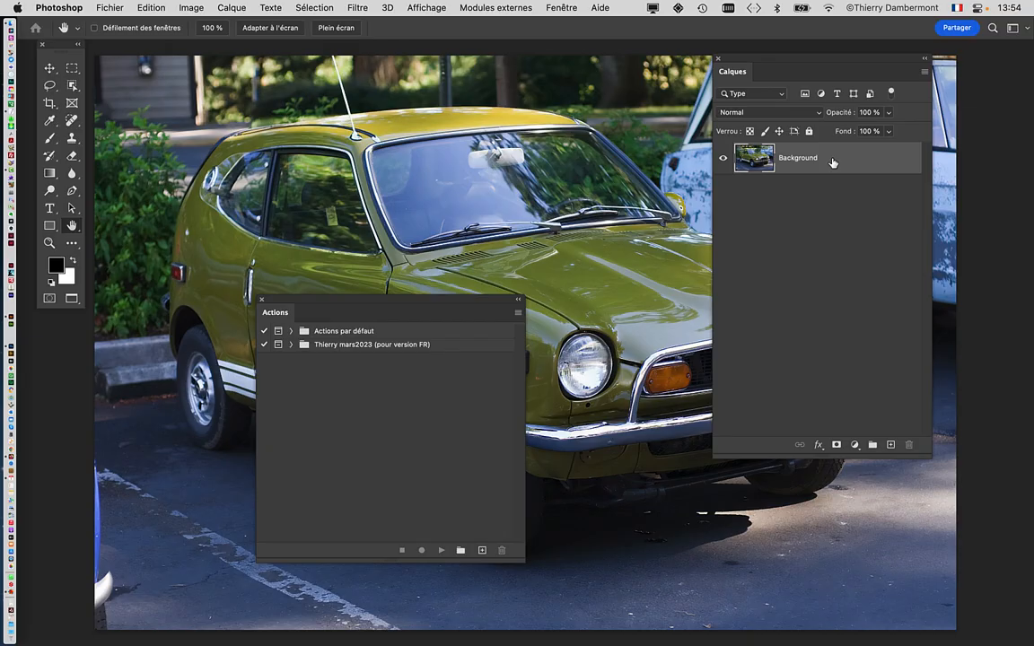
- Shorten the layer list window and move it and the Actions window to clear more of the car image
{"action": "left_click_drag", "start_coordinate": [926, 453], "coordinate": [915, 256]}
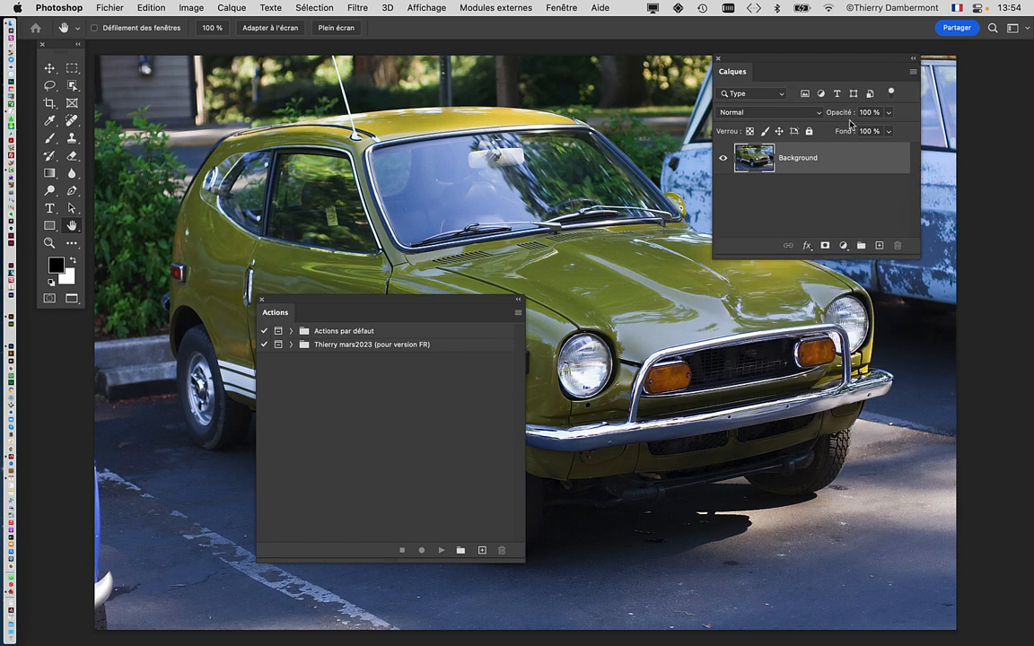
{"action": "left_click_drag", "start_coordinate": [787, 72], "coordinate": [863, 163]}
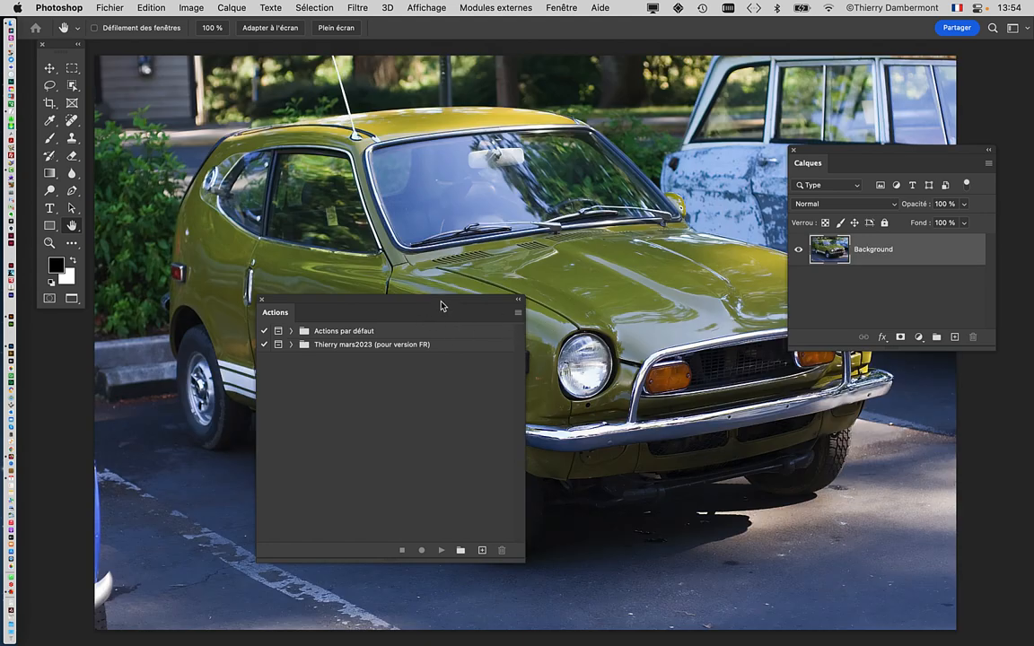
{"action": "left_click_drag", "start_coordinate": [440, 306], "coordinate": [386, 82]}
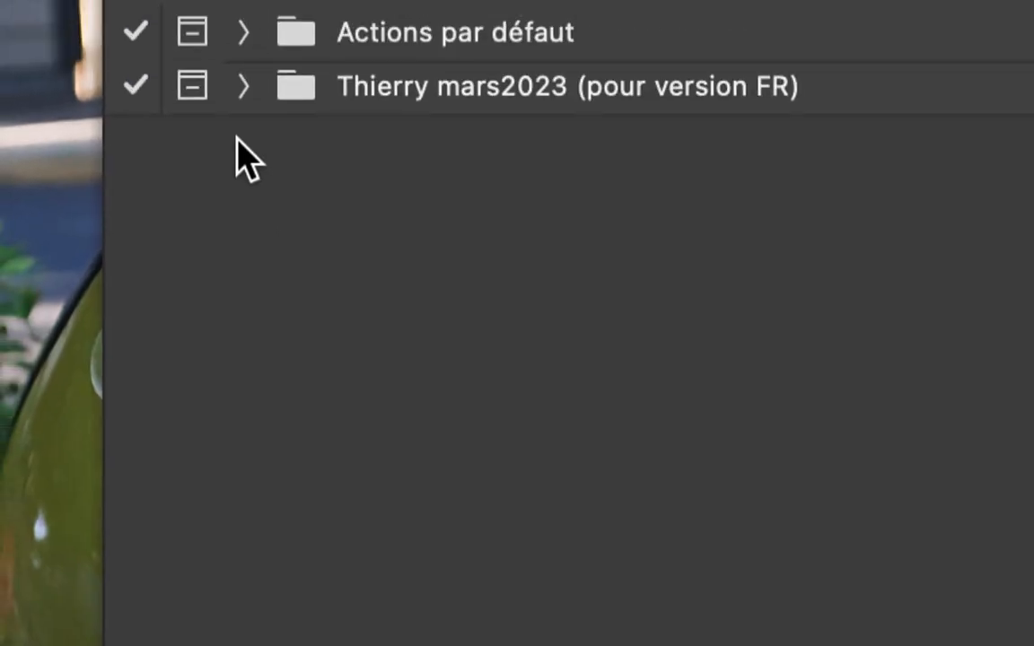
- Expand the custom mars2023 action set, select the action "incruster un motif sur objet brillant" and enlarge the Actions window to show its steps
{"action": "left_click", "coordinate": [237, 121]}
{"action": "left_click", "coordinate": [310, 184]}
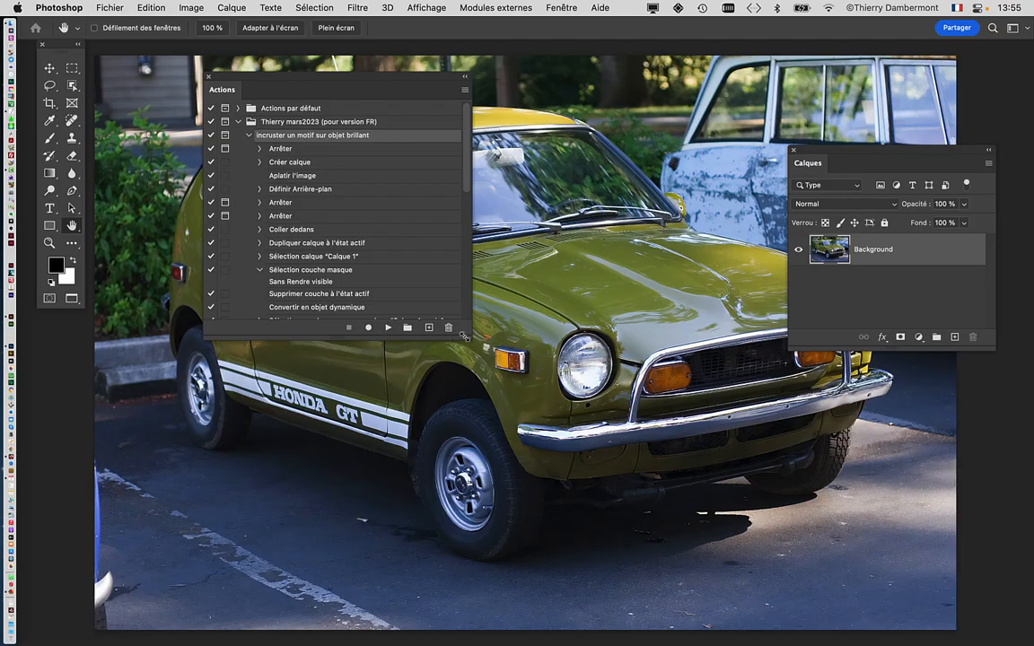
{"action": "left_click_drag", "start_coordinate": [471, 335], "coordinate": [483, 498]}
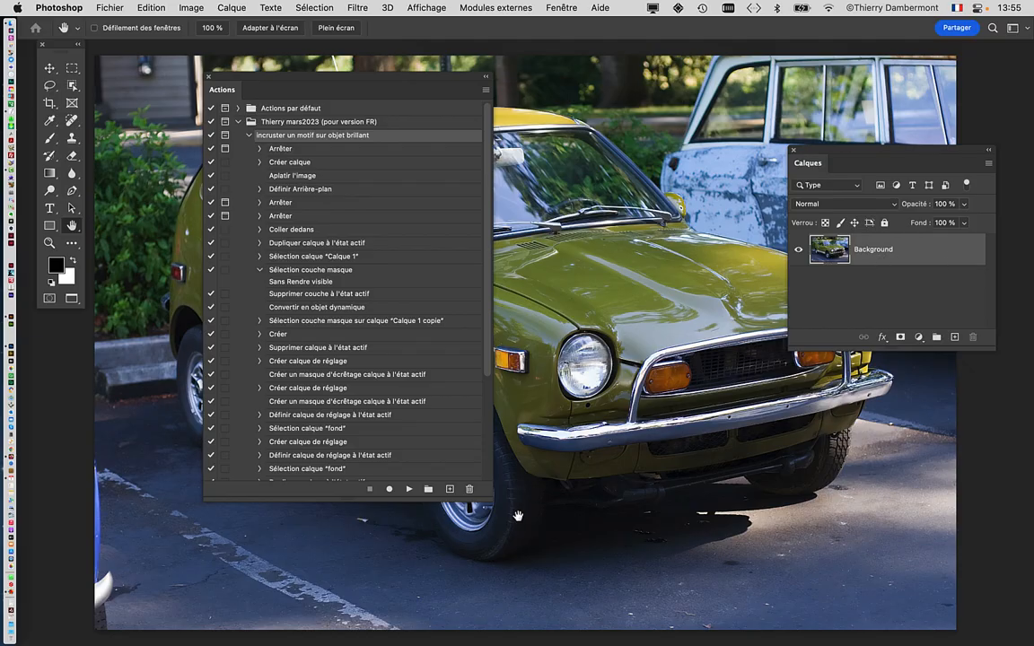
{"action": "left_click_drag", "start_coordinate": [489, 499], "coordinate": [481, 507]}
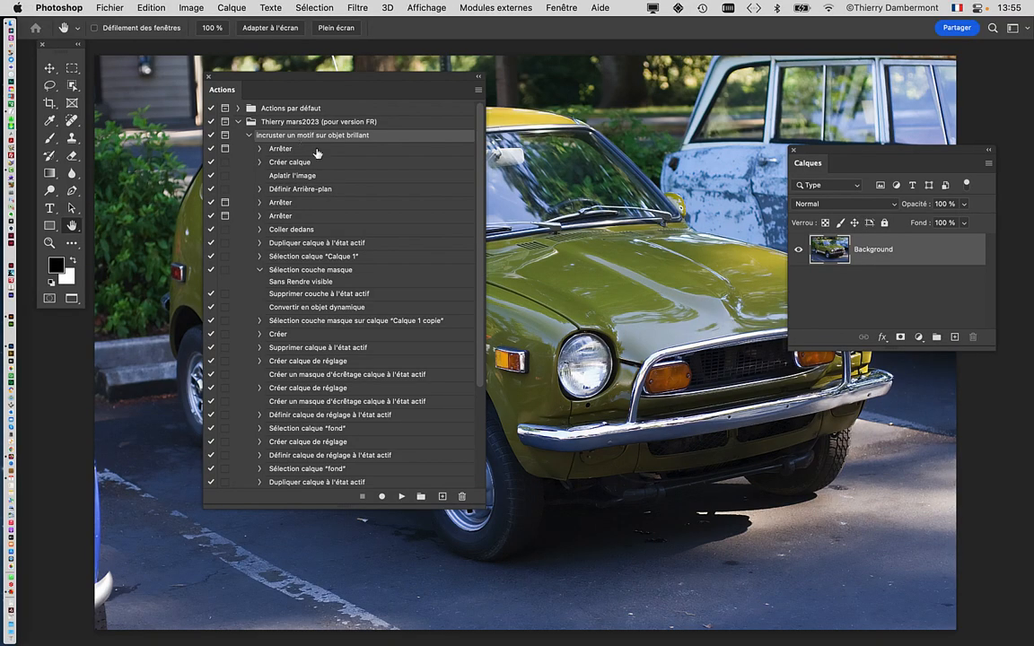
- Run the action "incruster un motif sur objet brillant" past its first message and stop it at the request to copy the pattern
{"action": "left_click", "coordinate": [400, 498]}
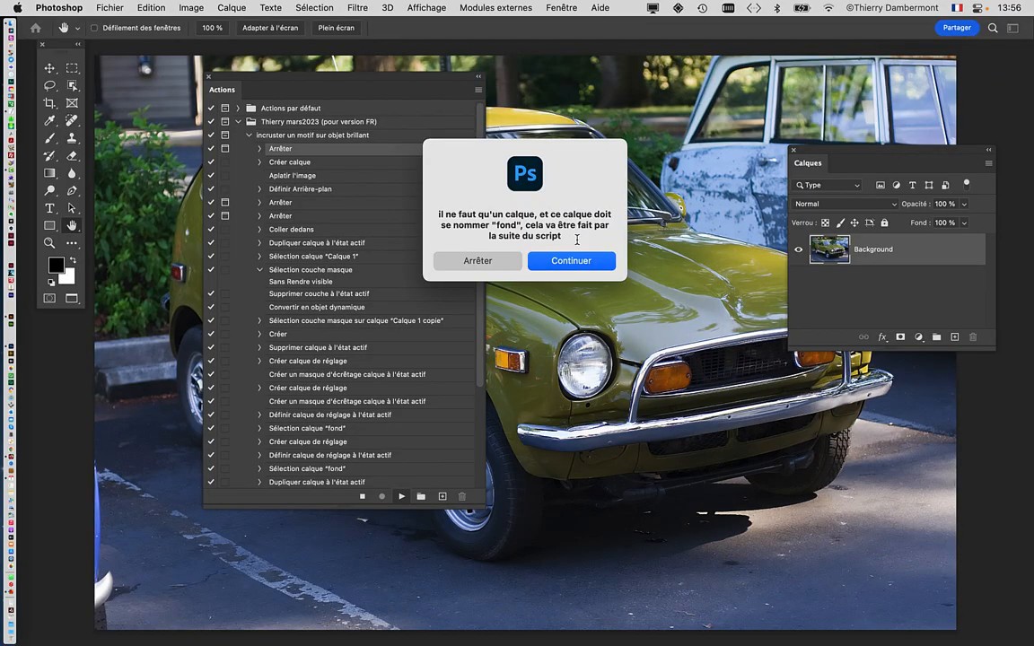
{"action": "left_click", "coordinate": [576, 260]}
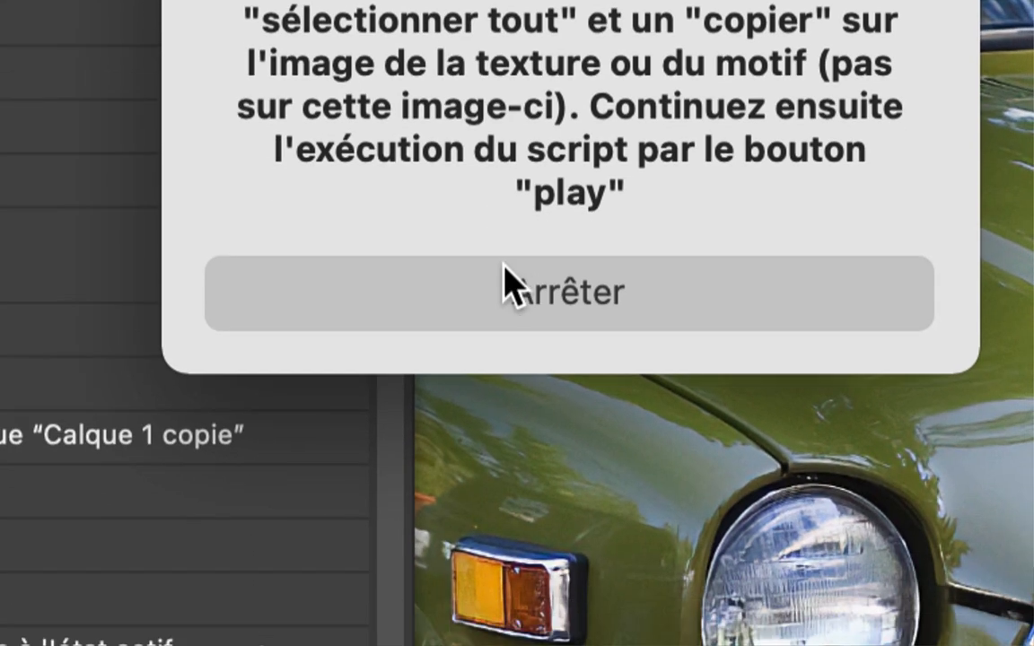
{"action": "left_click", "coordinate": [566, 556]}
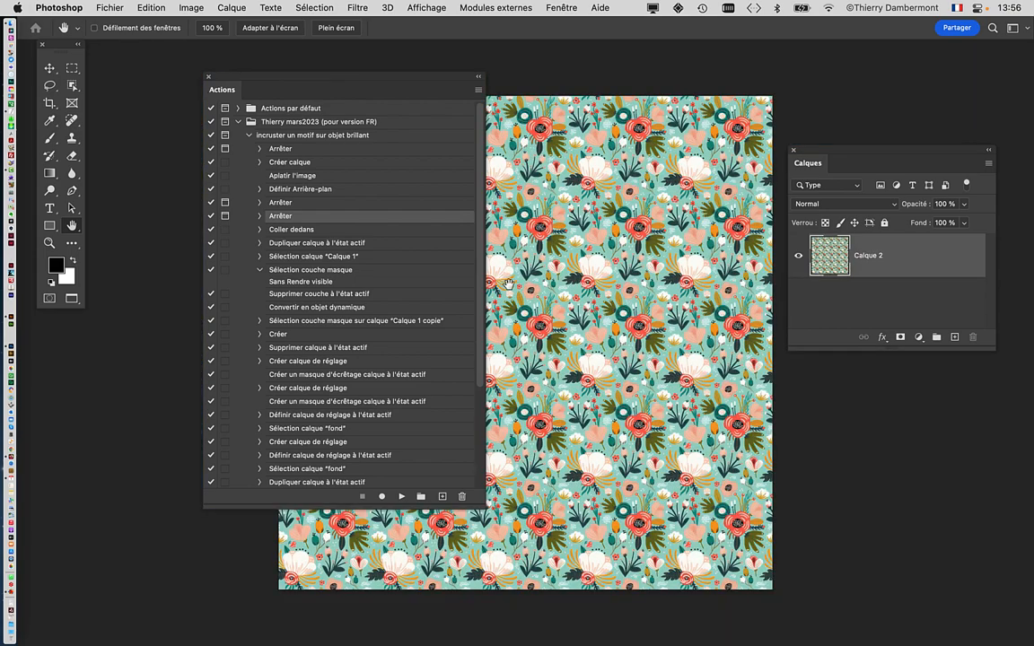
- In the floral pattern document, select the whole image and copy it
{"action": "left_click_drag", "start_coordinate": [416, 77], "coordinate": [356, 206]}
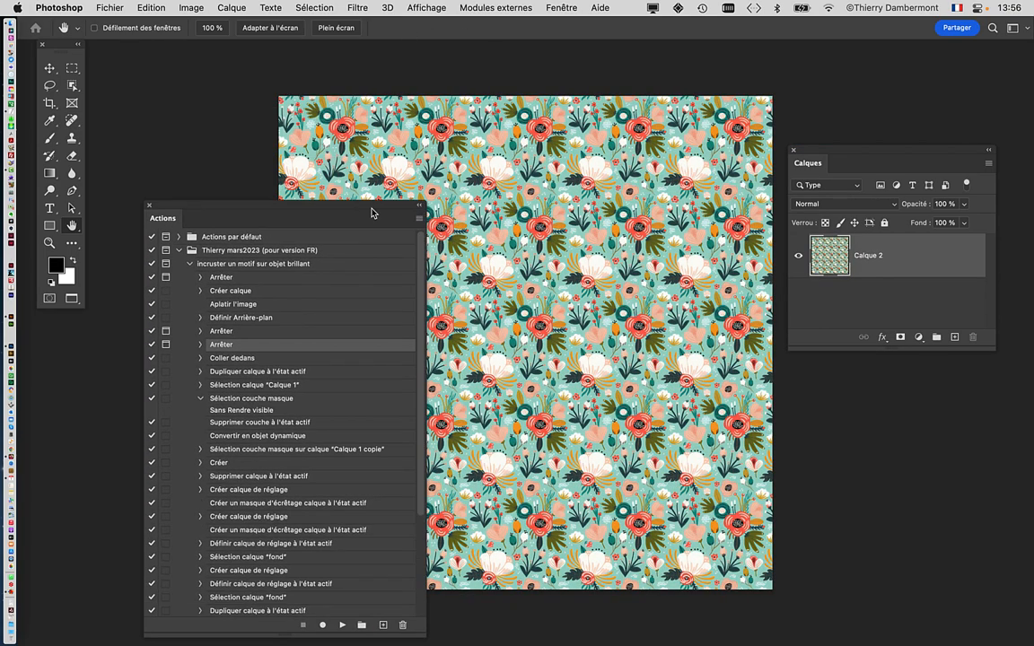
{"action": "left_click", "coordinate": [581, 269], "text": "alt"}
{"action": "left_click", "coordinate": [556, 259], "text": "alt"}
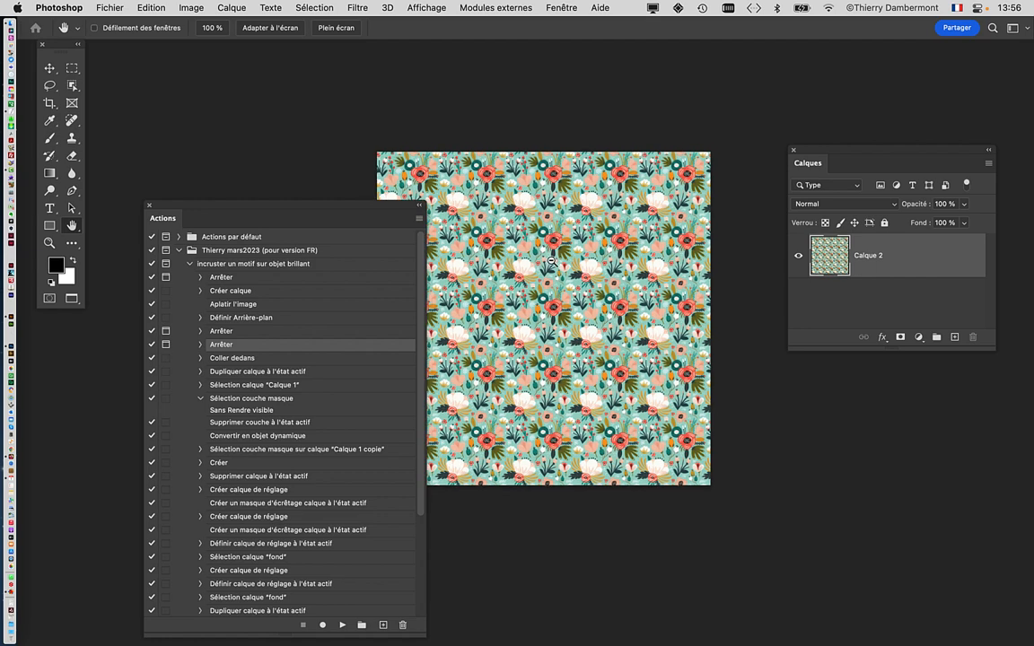
{"action": "left_click", "coordinate": [551, 260], "text": "alt"}
{"action": "left_click_drag", "start_coordinate": [450, 136], "coordinate": [495, 49]}
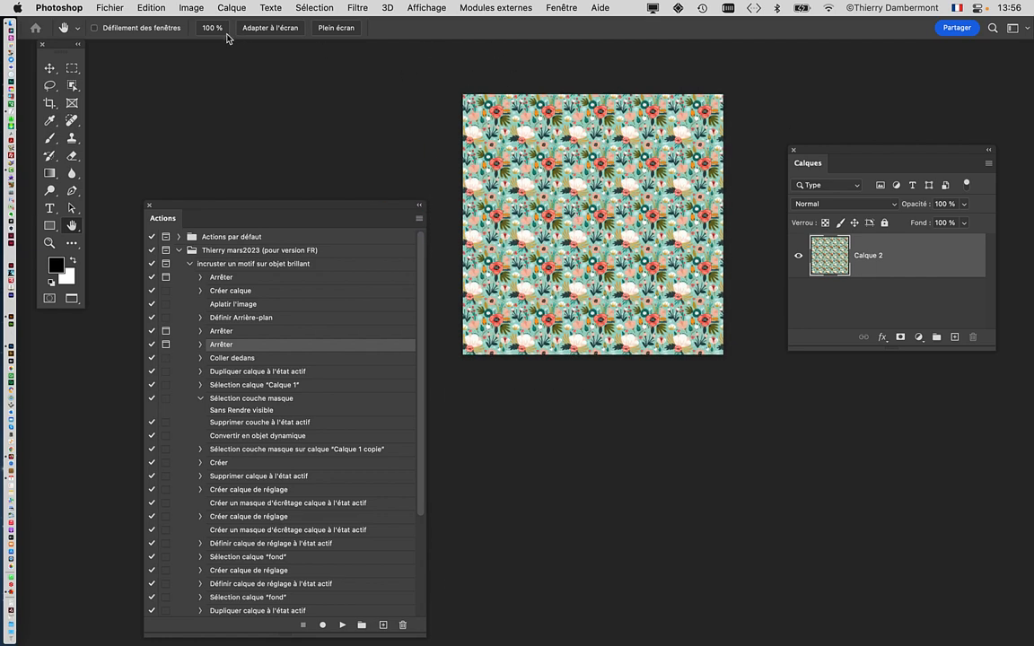
{"action": "key", "text": "super+a"}
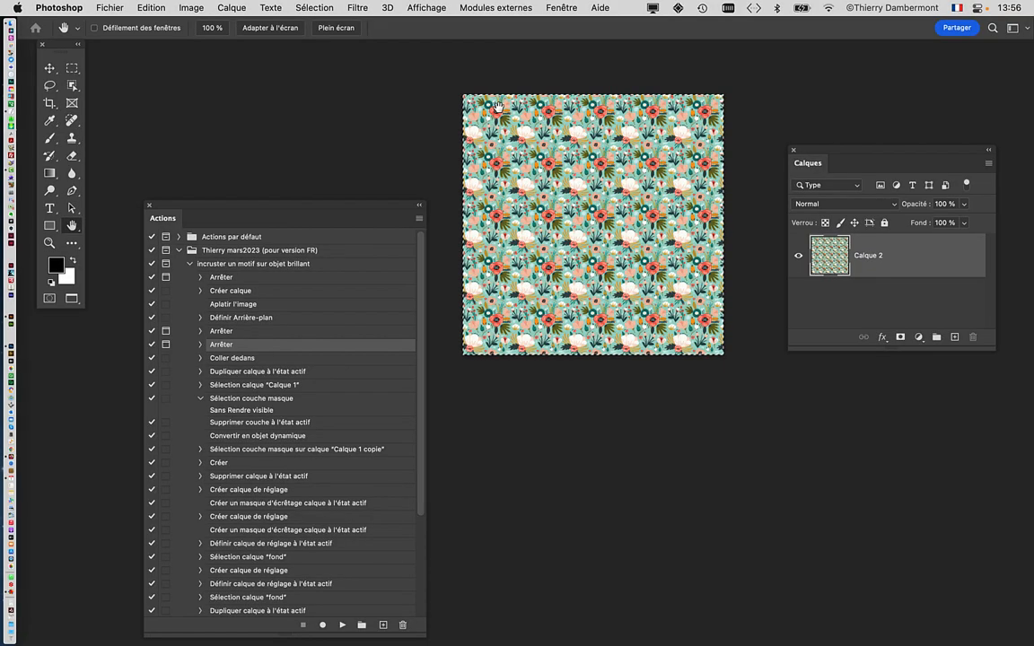
{"action": "key", "text": "super+c"}
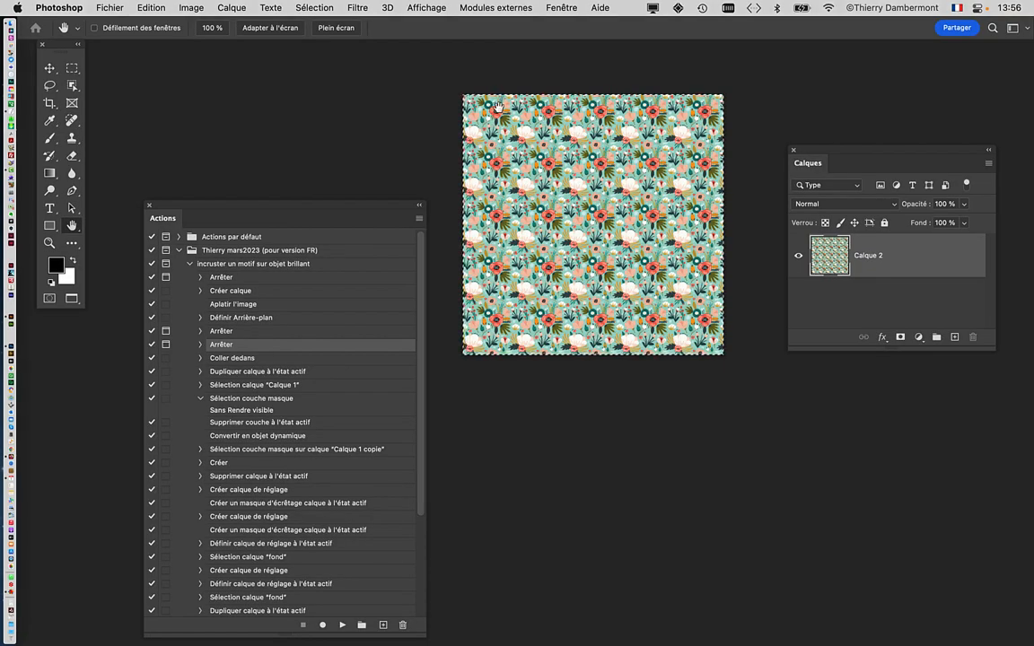
- Return to the car image, resume the action and stop it at the request for a lasso selection
{"action": "key", "text": "ctrl+Tab"}
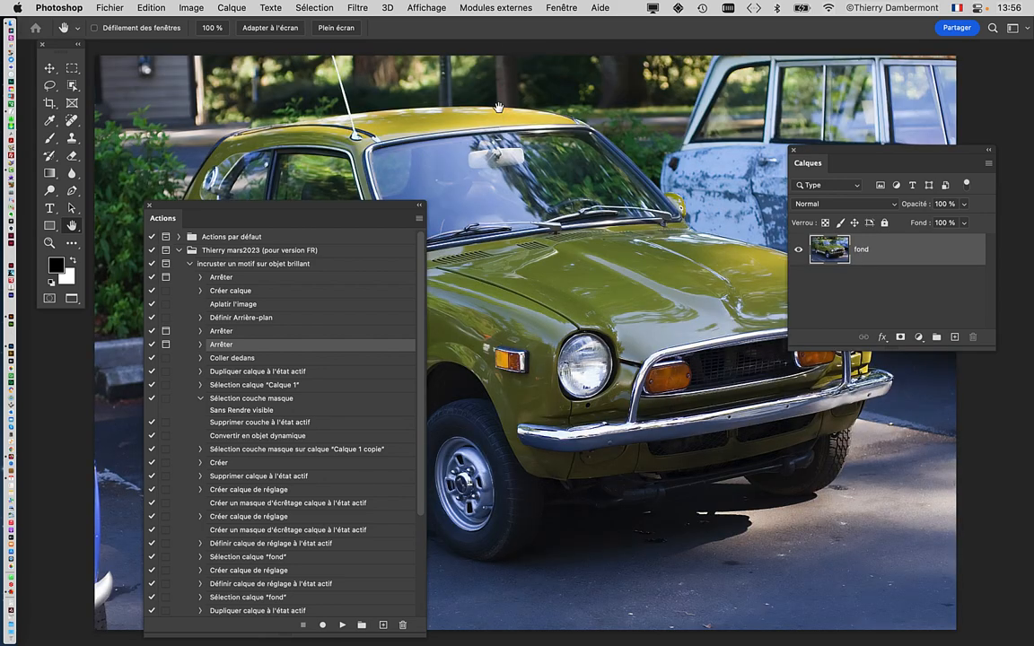
{"action": "left_click_drag", "start_coordinate": [375, 211], "coordinate": [357, 67]}
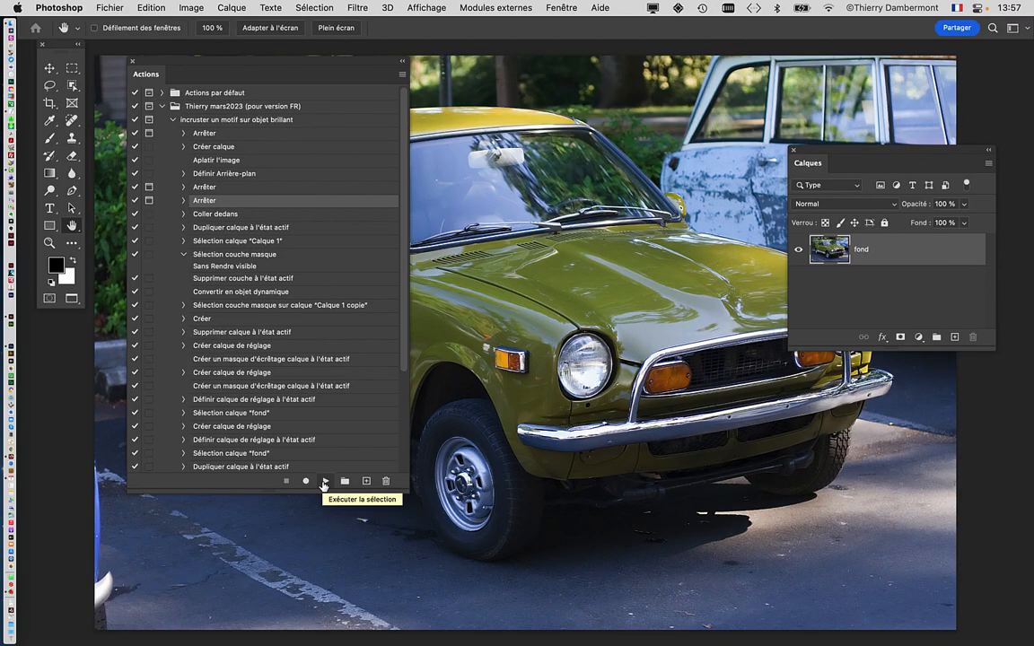
{"action": "left_click", "coordinate": [323, 482]}
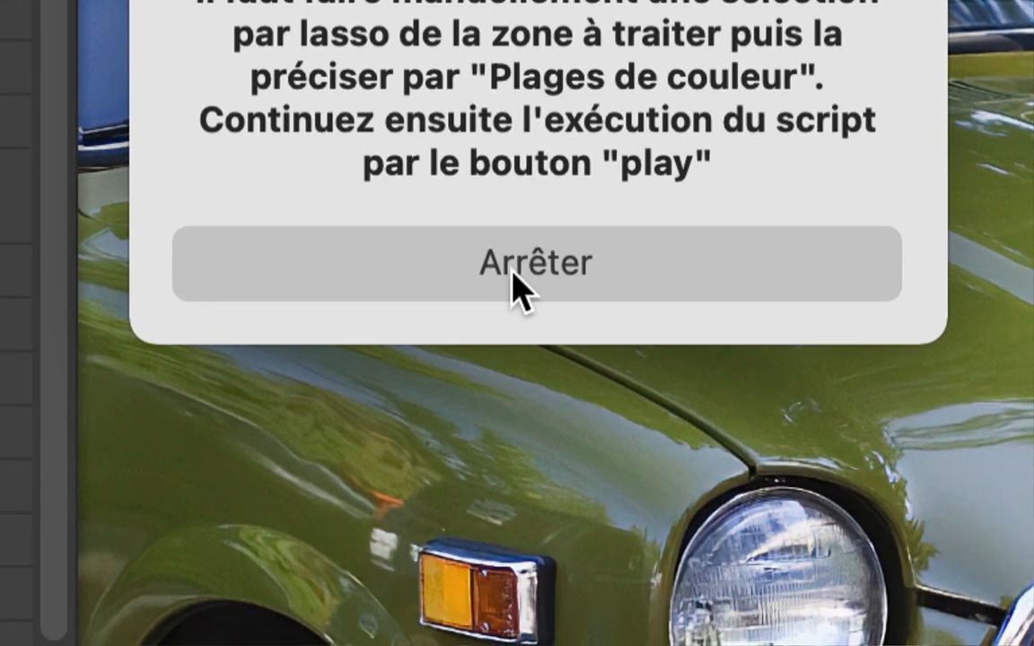
{"action": "left_click", "coordinate": [517, 285]}
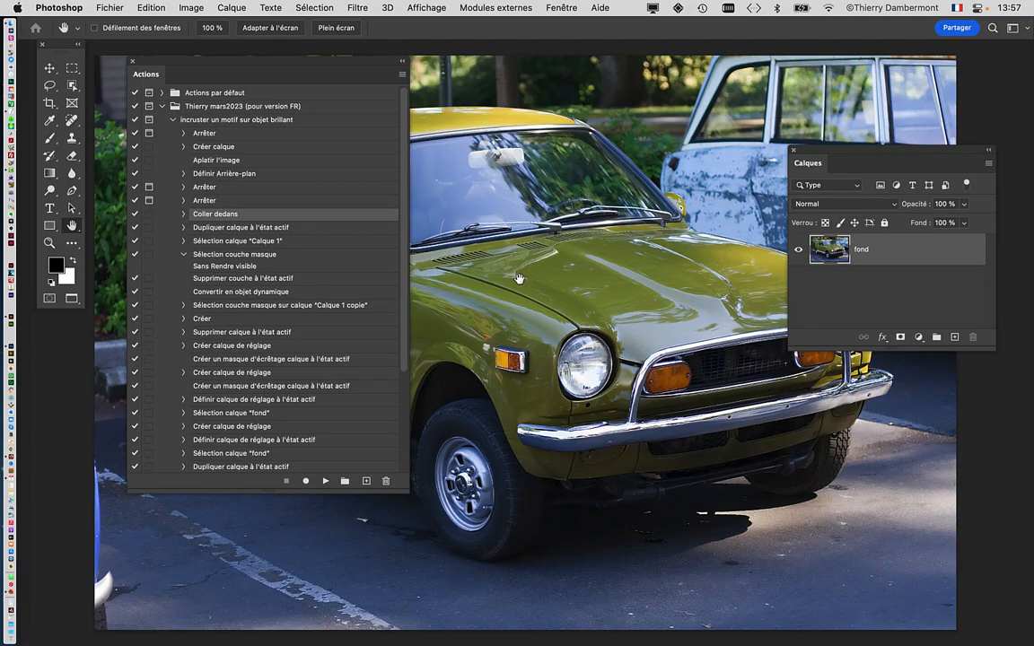
- Draw a loose Lasso selection around the green car's body, cutting in around the front wheel
{"action": "left_click_drag", "start_coordinate": [171, 65], "coordinate": [768, 348]}
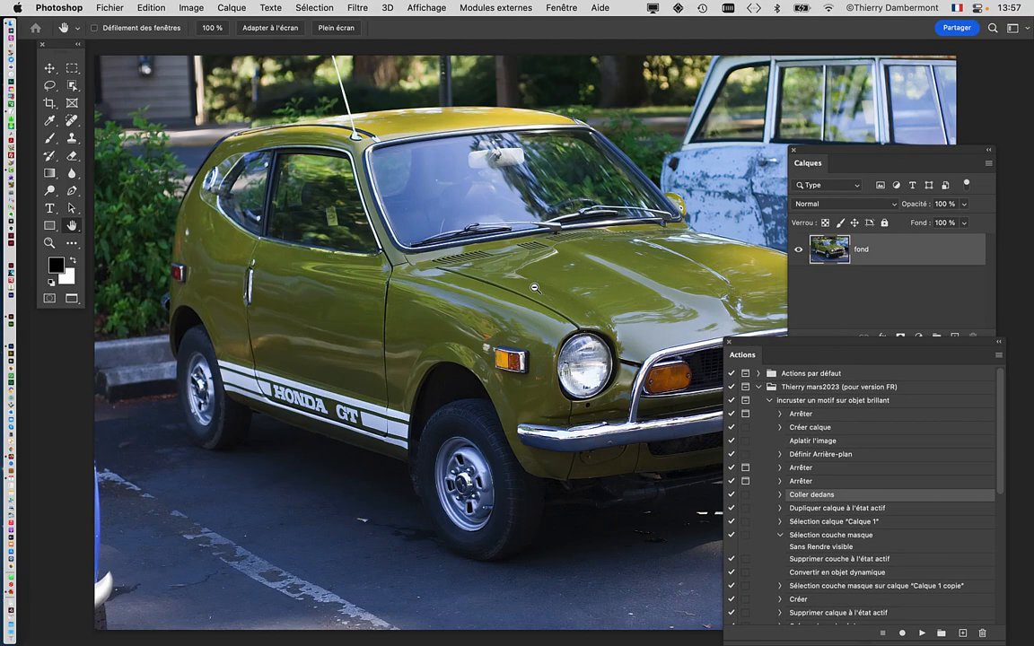
{"action": "key", "text": "super+minus"}
{"action": "mouse_move", "coordinate": [468, 271]}
{"action": "left_mouse_down"}
{"action": "mouse_move", "coordinate": [326, 230]}
{"action": "mouse_move", "coordinate": [325, 220]}
{"action": "left_mouse_up"}
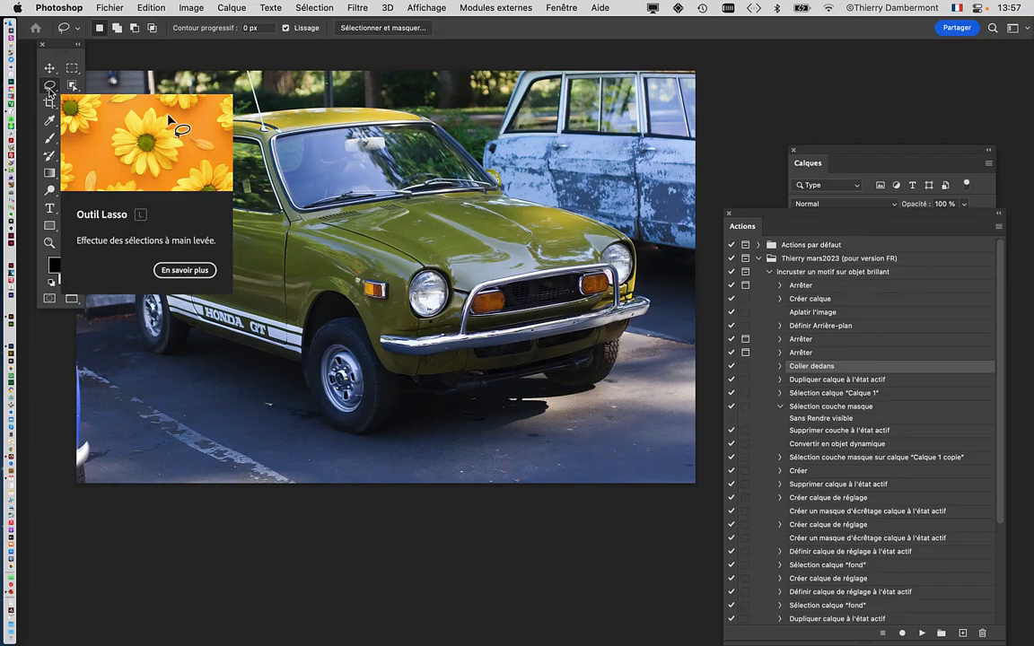
{"action": "left_click", "coordinate": [49, 85]}
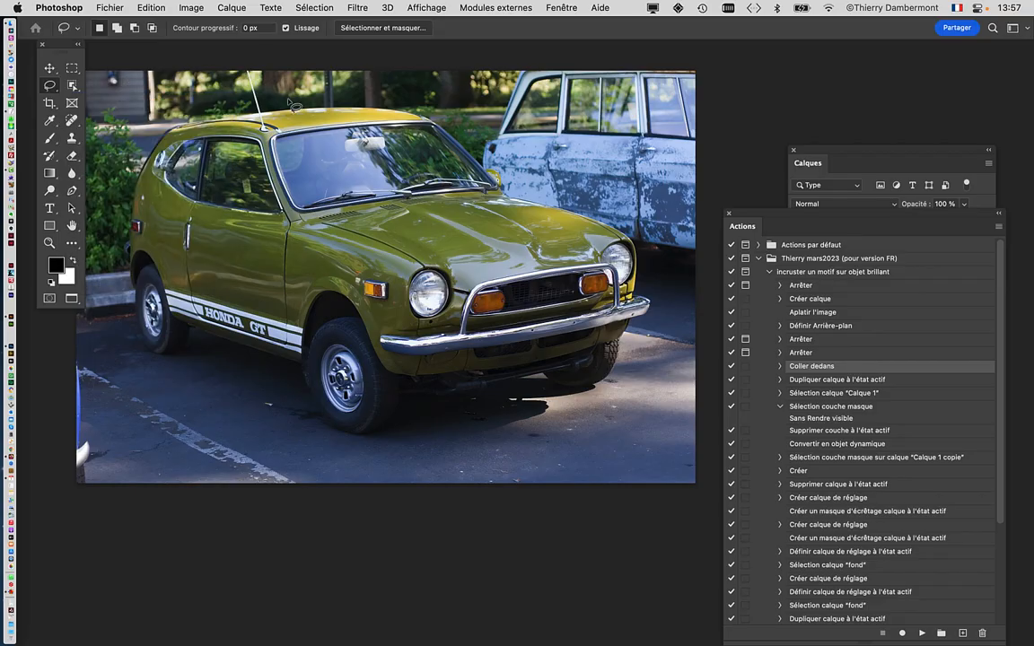
{"action": "mouse_move", "coordinate": [289, 100]}
{"action": "left_mouse_down"}
{"action": "mouse_move", "coordinate": [443, 108]}
{"action": "mouse_move", "coordinate": [519, 175]}
{"action": "mouse_move", "coordinate": [637, 235]}
{"action": "mouse_move", "coordinate": [652, 262]}
{"action": "mouse_move", "coordinate": [644, 321]}
{"action": "mouse_move", "coordinate": [595, 366]}
{"action": "mouse_move", "coordinate": [426, 387]}
{"action": "mouse_move", "coordinate": [392, 386]}
{"action": "mouse_move", "coordinate": [349, 311]}
{"action": "mouse_move", "coordinate": [325, 375]}
{"action": "mouse_move", "coordinate": [289, 384]}
{"action": "mouse_move", "coordinate": [175, 339]}
{"action": "mouse_move", "coordinate": [163, 327]}
{"action": "mouse_move", "coordinate": [155, 265]}
{"action": "mouse_move", "coordinate": [131, 309]}
{"action": "mouse_move", "coordinate": [120, 215]}
{"action": "mouse_move", "coordinate": [131, 175]}
{"action": "mouse_move", "coordinate": [150, 120]}
{"action": "mouse_move", "coordinate": [262, 93]}
{"action": "left_mouse_up"}
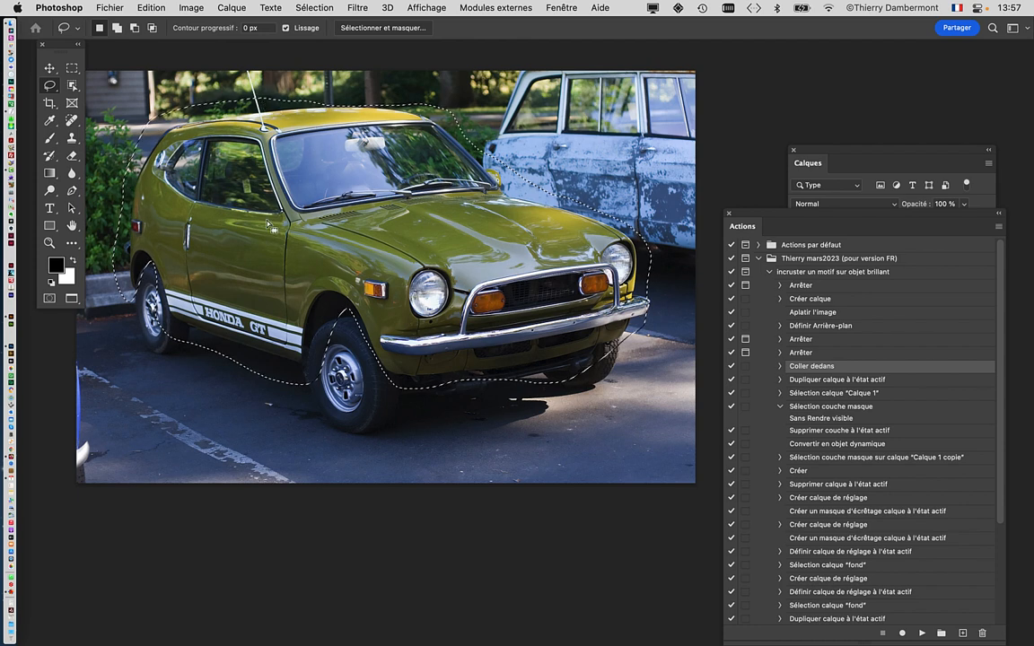
- Start a Color Range selection within the lassoed area, move its dialog off the car and sample the green of the hood
{"action": "left_click", "coordinate": [312, 7]}
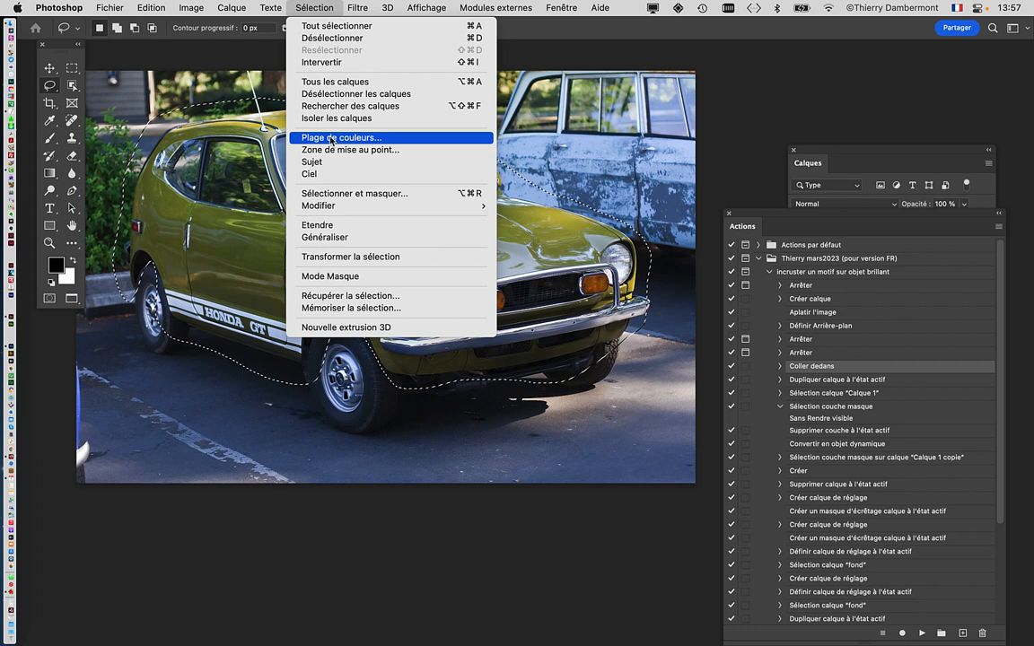
{"action": "left_click", "coordinate": [331, 139]}
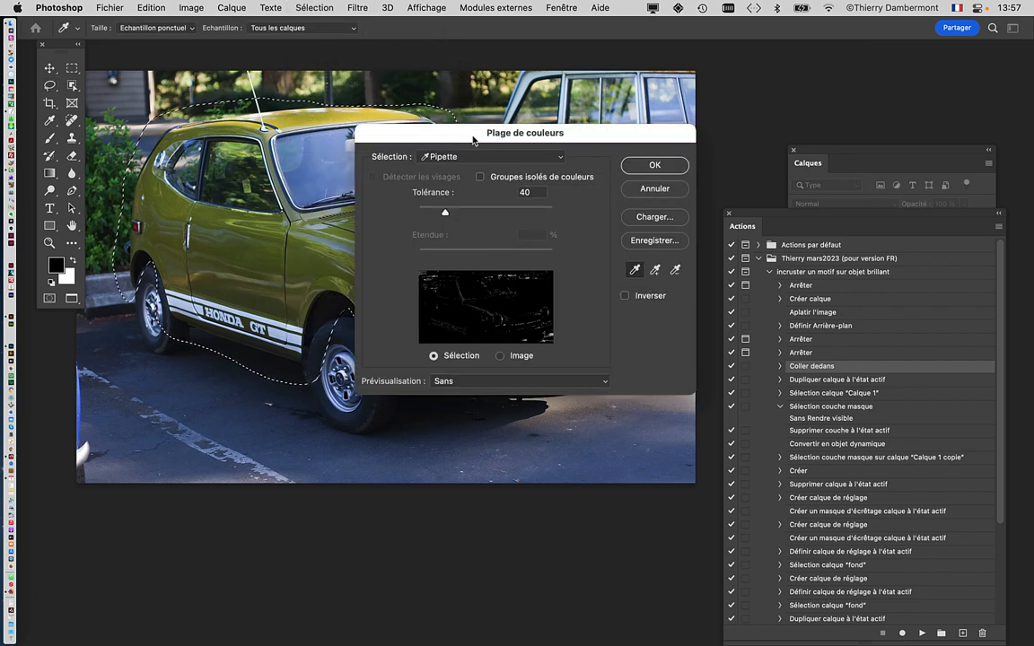
{"action": "left_click_drag", "start_coordinate": [473, 139], "coordinate": [730, 31]}
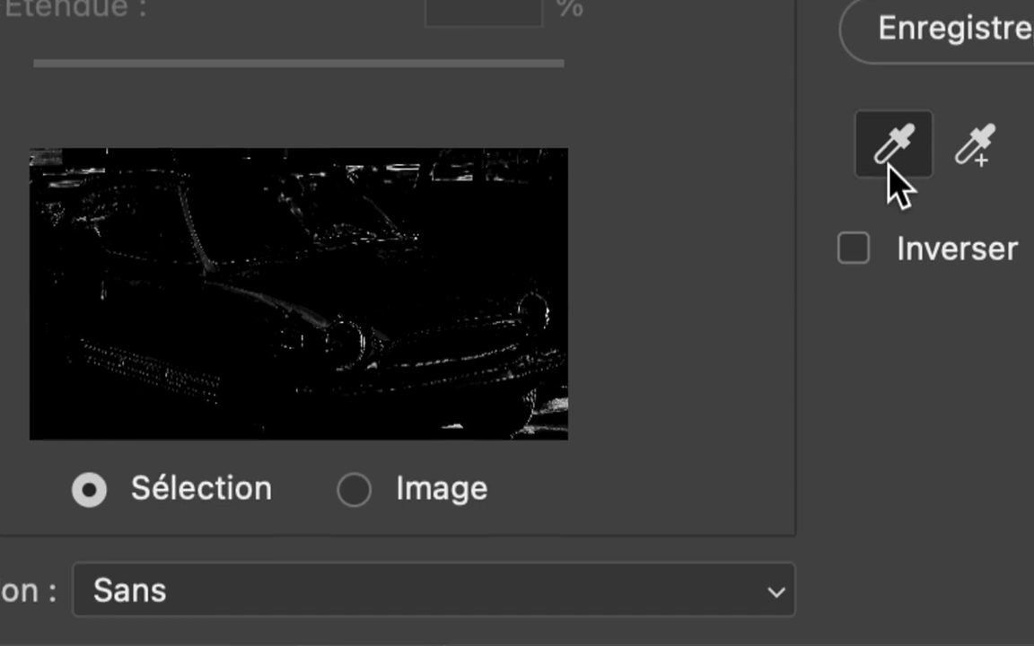
{"action": "key", "text": "super"}
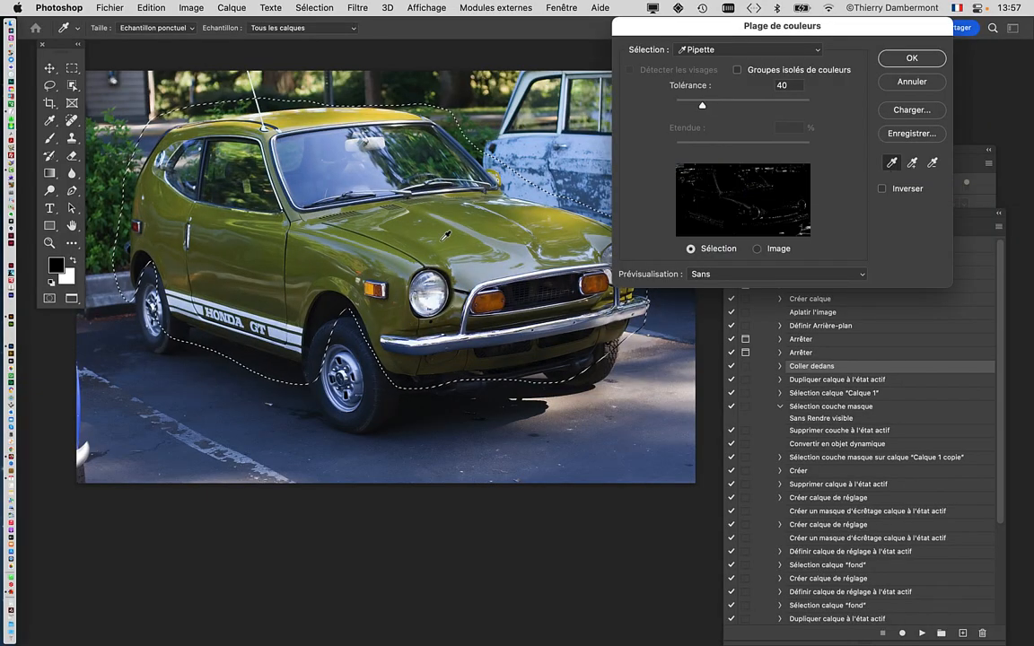
{"action": "left_click", "coordinate": [440, 229]}
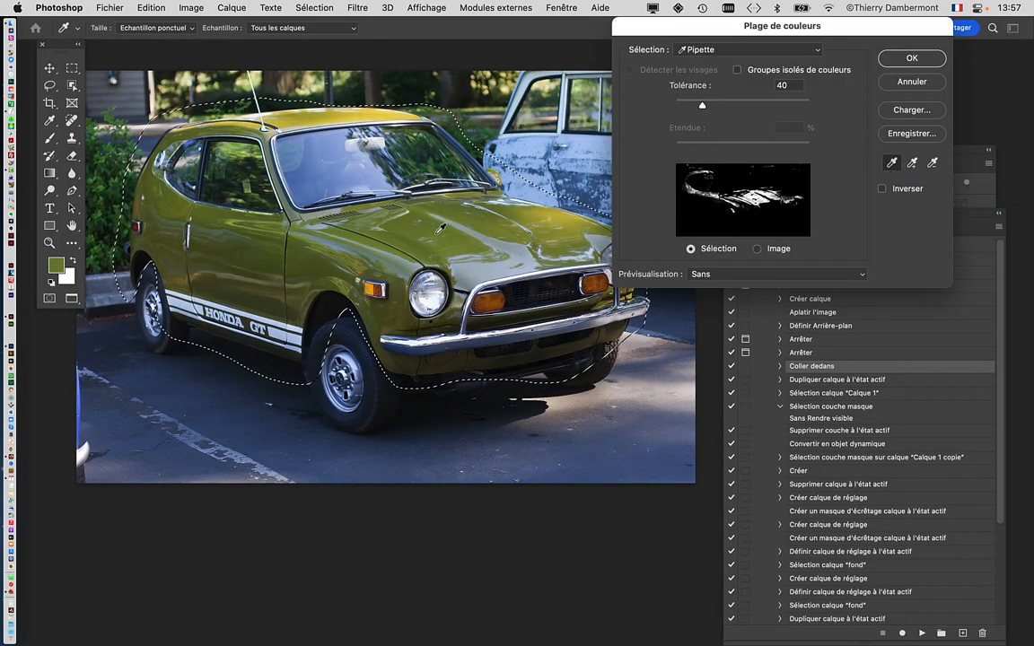
{"action": "left_click", "coordinate": [442, 227]}
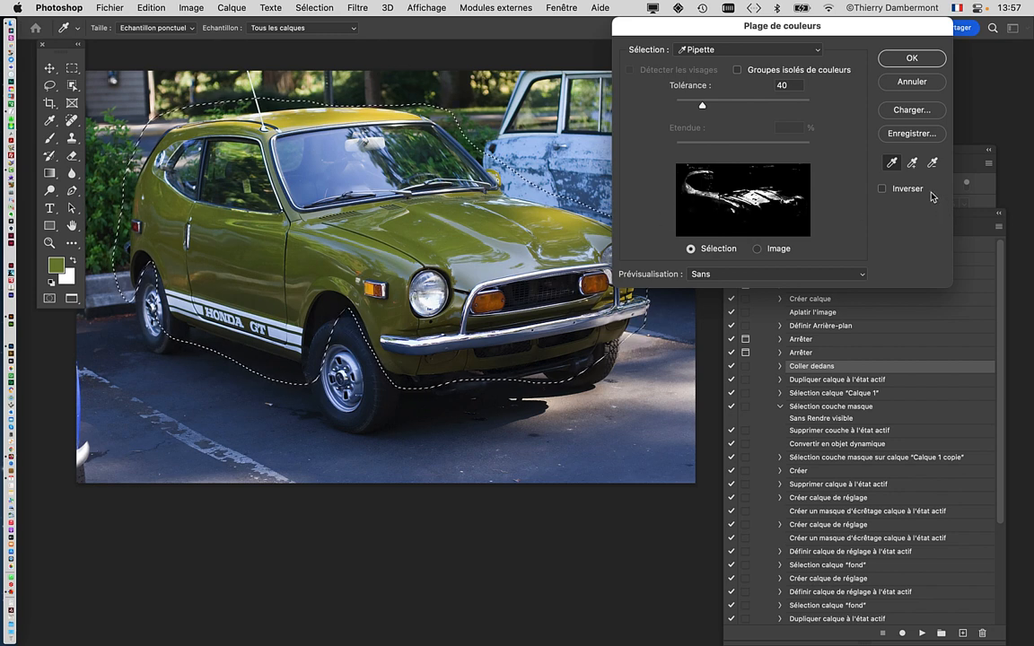
- Add the other green shades of the bodywork to the color range and apply the selection
{"action": "key", "text": "super"}
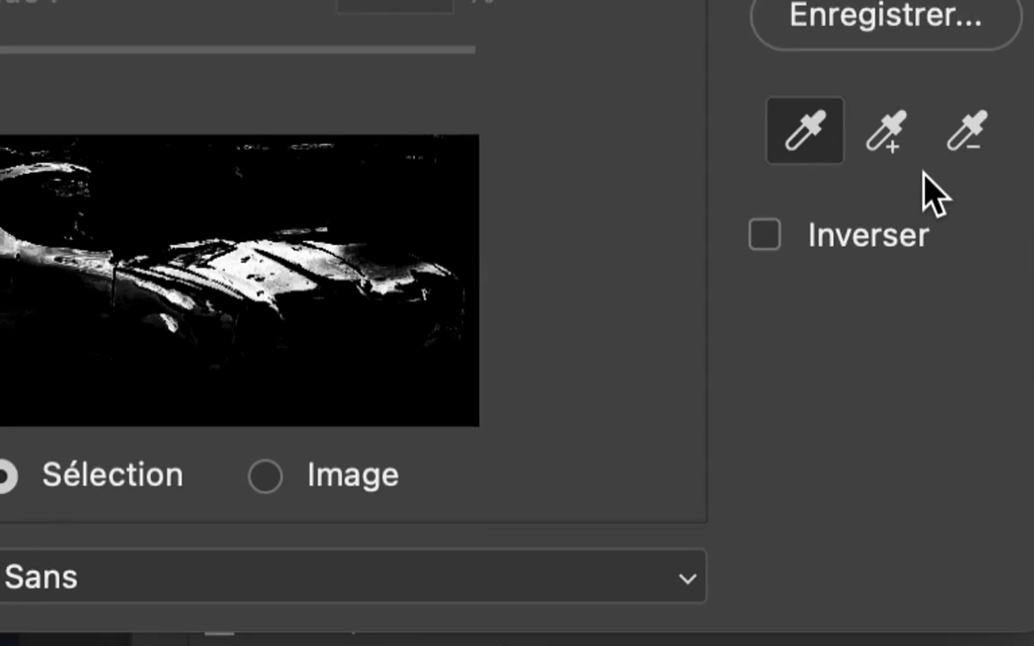
{"action": "left_click", "coordinate": [920, 167]}
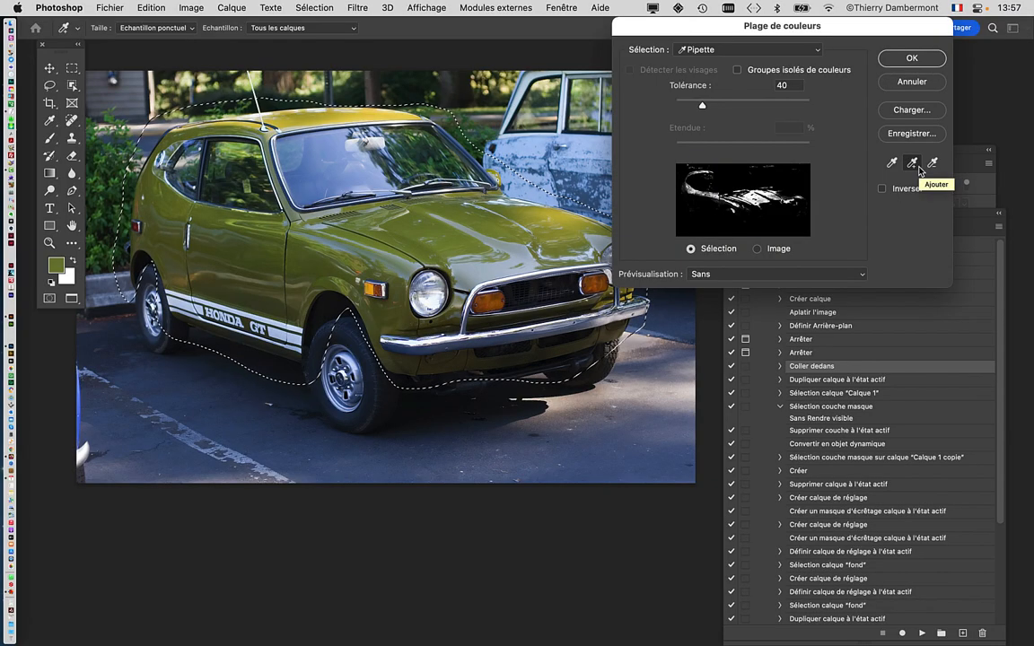
{"action": "left_click", "coordinate": [893, 164]}
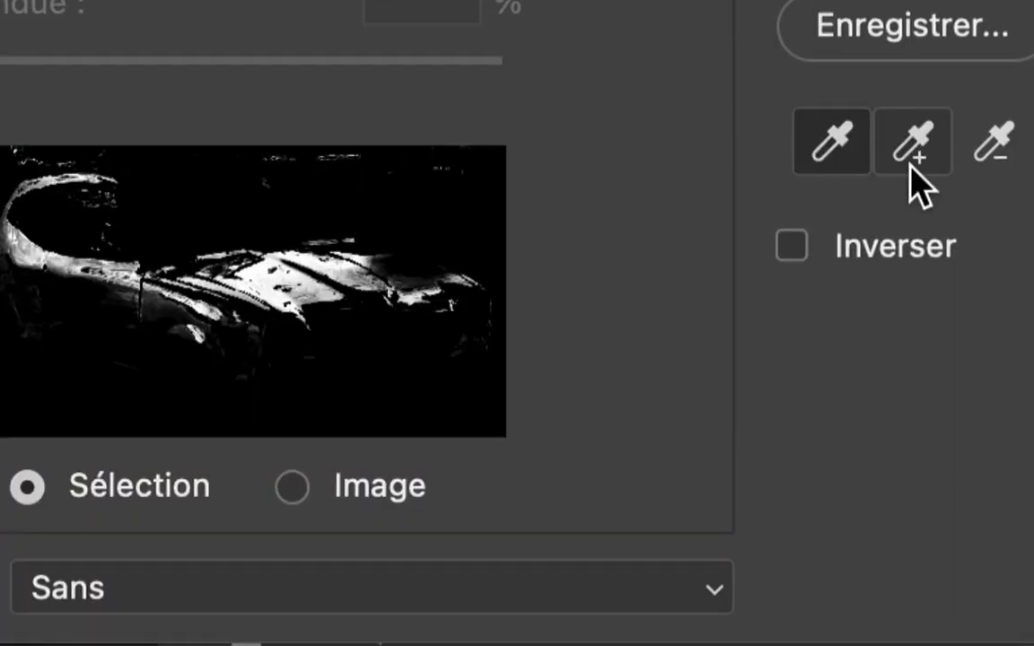
{"action": "left_click", "coordinate": [911, 165]}
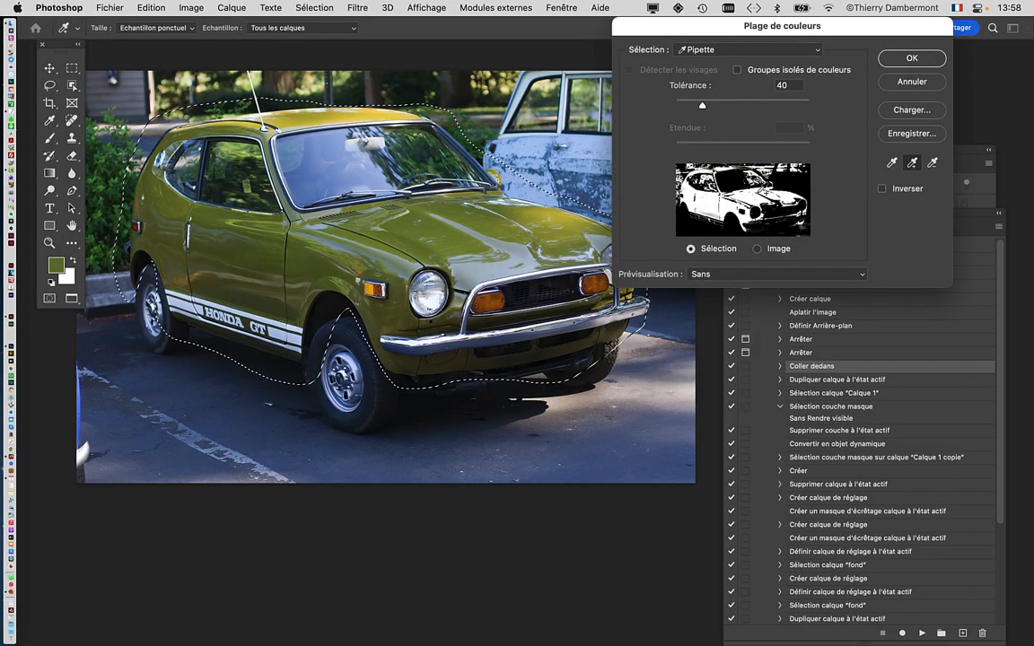
{"action": "left_click", "coordinate": [912, 58]}
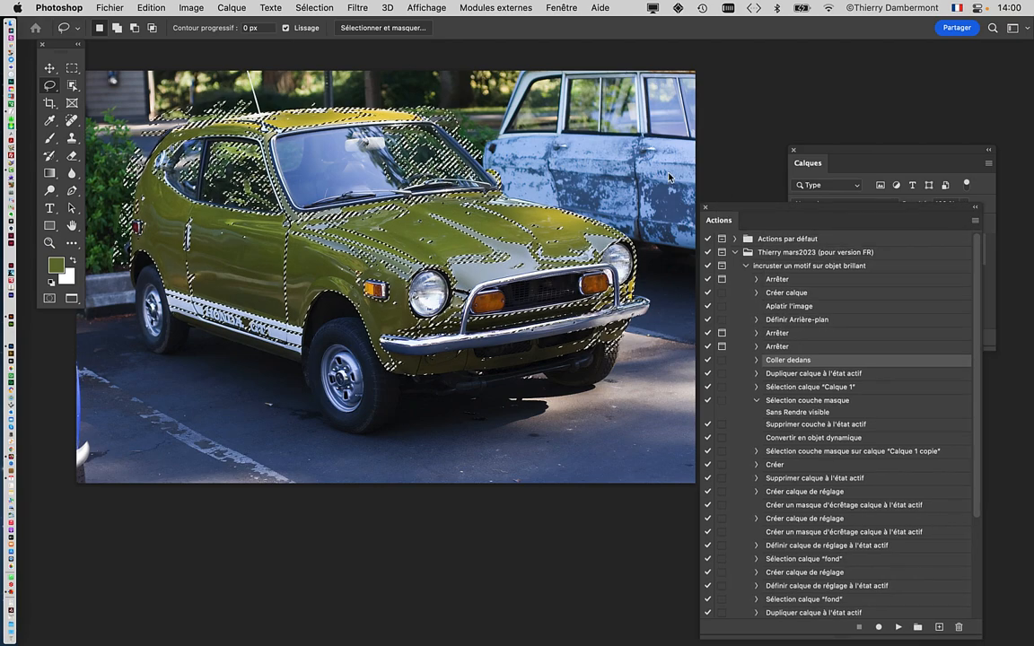
- Resume the action from "Coller dedans" to inlay the pattern on the car, and move the Actions panel clear of the Layers panel
{"action": "left_click_drag", "start_coordinate": [719, 207], "coordinate": [659, 39]}
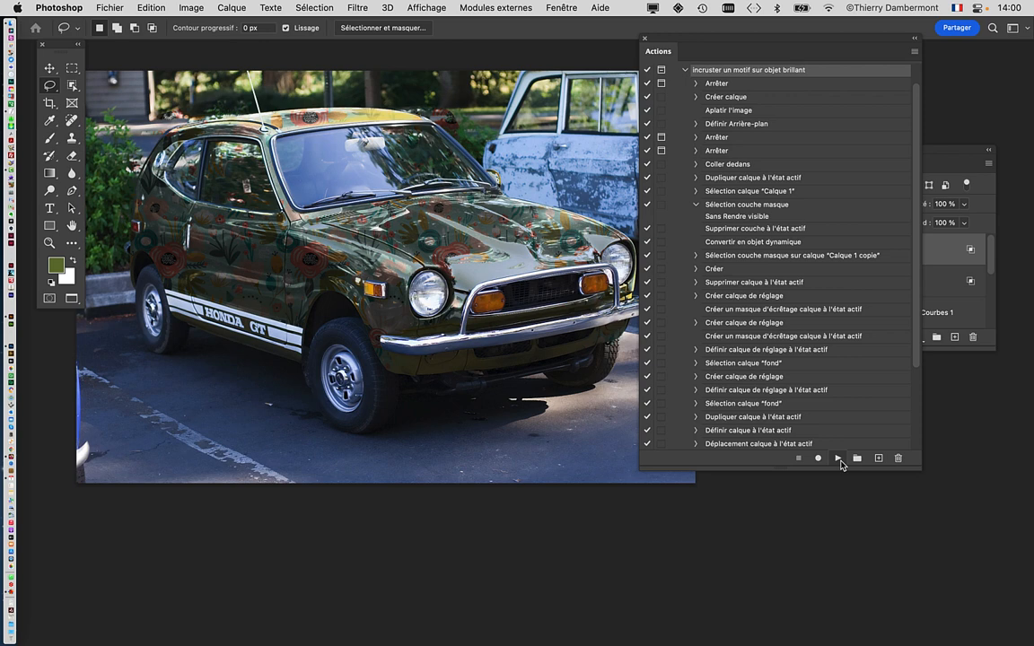
{"action": "left_click_drag", "start_coordinate": [696, 44], "coordinate": [195, 141]}
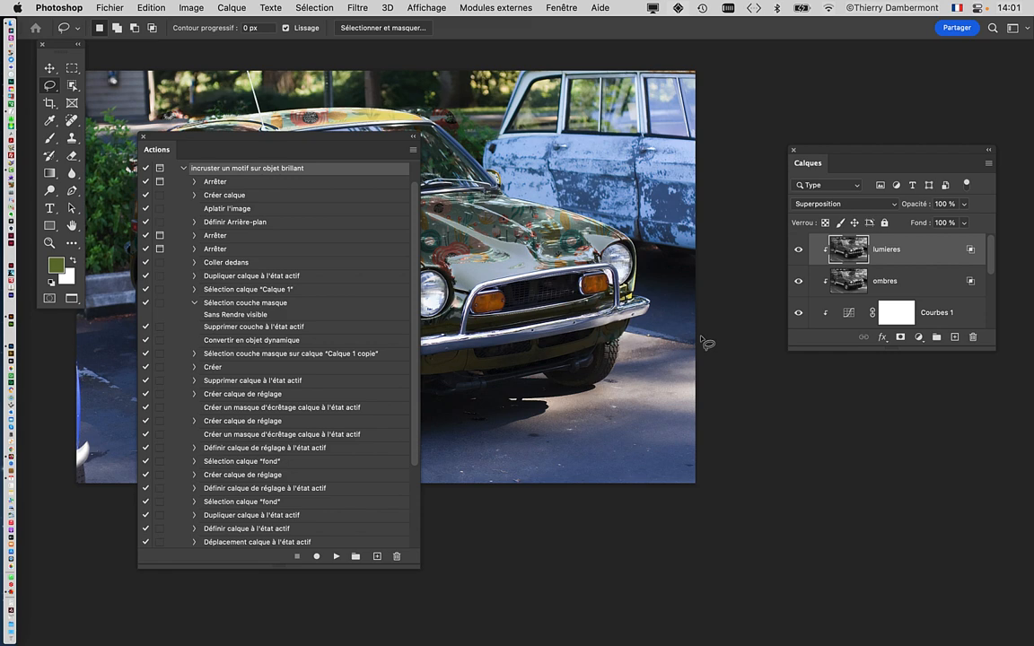
- Review the floral pattern document, then the action's "Arrêter" and "Coller dedans" steps back in the car image
{"action": "key", "text": "ctrl+Tab"}
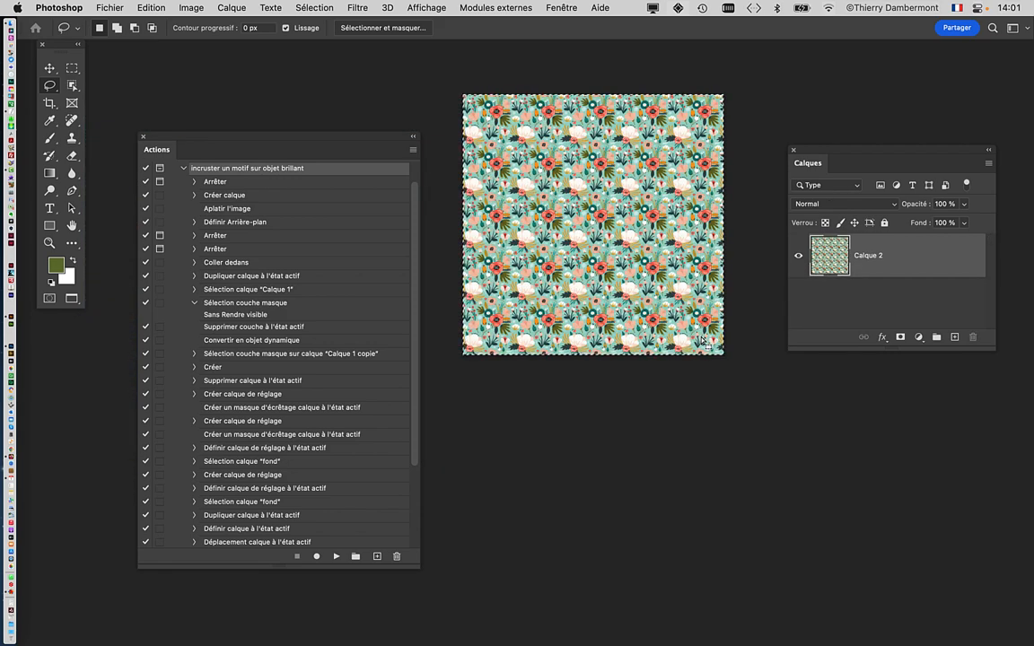
{"action": "key", "text": "ctrl+Tab"}
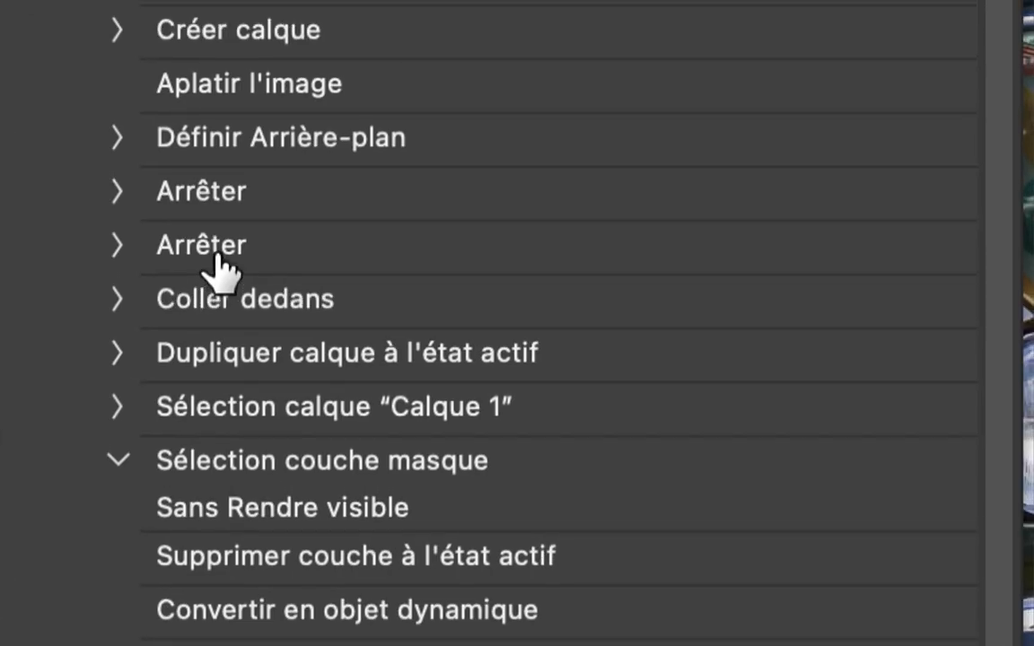
{"action": "left_click", "coordinate": [218, 259]}
{"action": "left_click", "coordinate": [198, 301]}
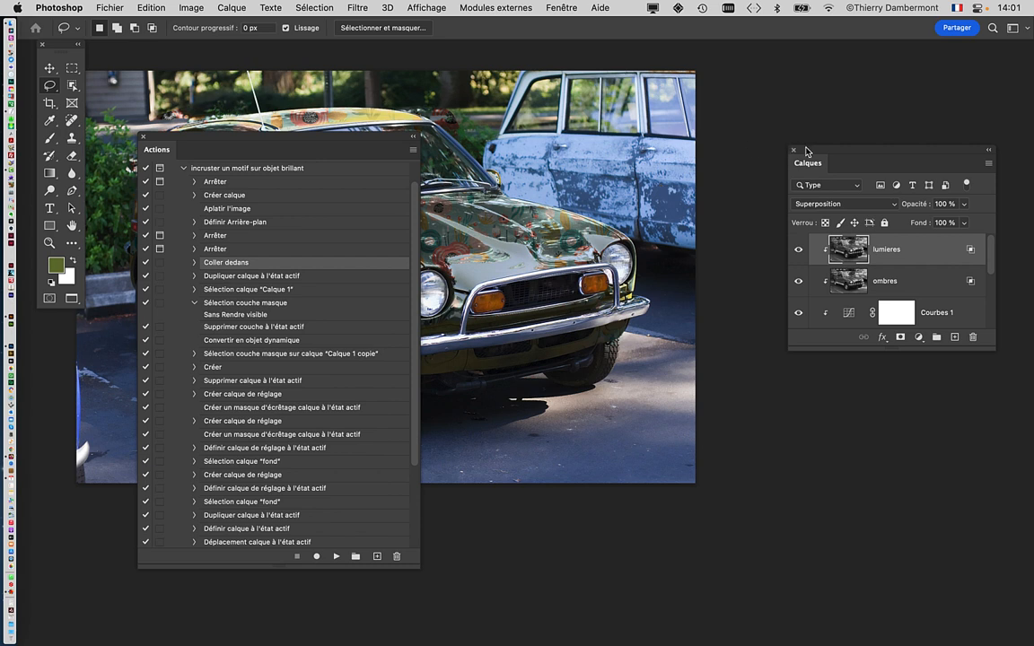
- Arrange the Layers and Actions panels beside the car, with the full layer stack listed and the action "incruster un motif sur objet brillant" collapsed
{"action": "left_click_drag", "start_coordinate": [805, 151], "coordinate": [686, 64]}
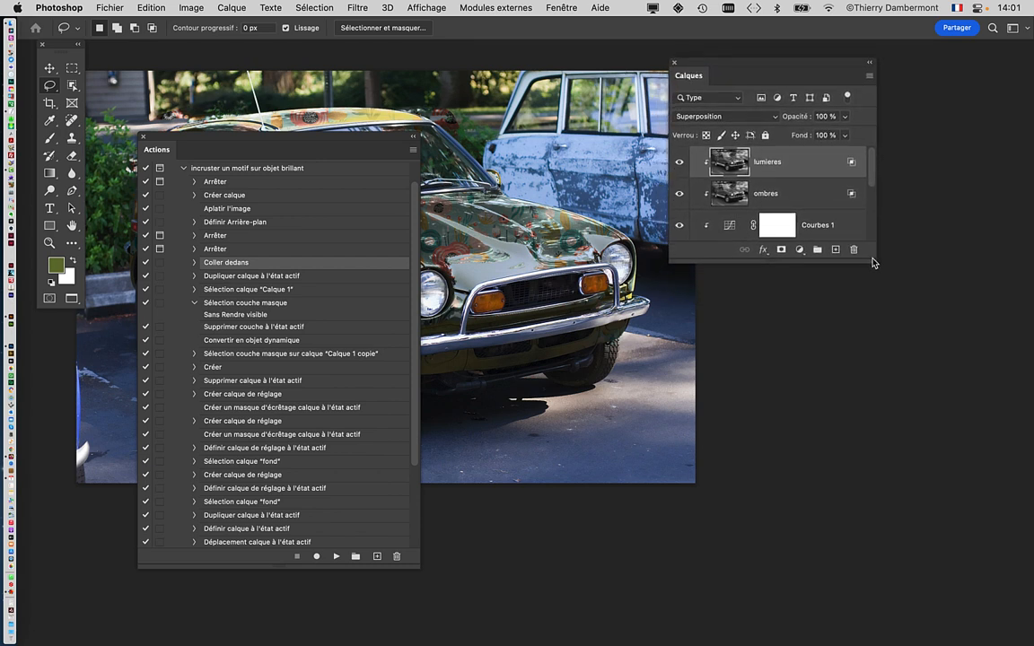
{"action": "left_click_drag", "start_coordinate": [872, 262], "coordinate": [903, 531]}
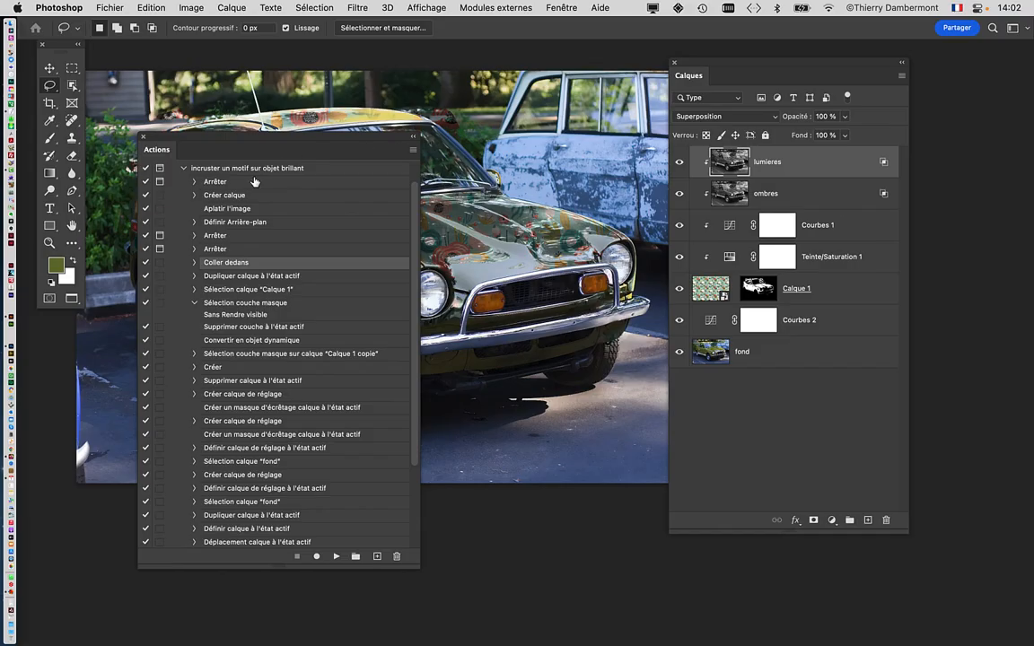
{"action": "left_click", "coordinate": [183, 168]}
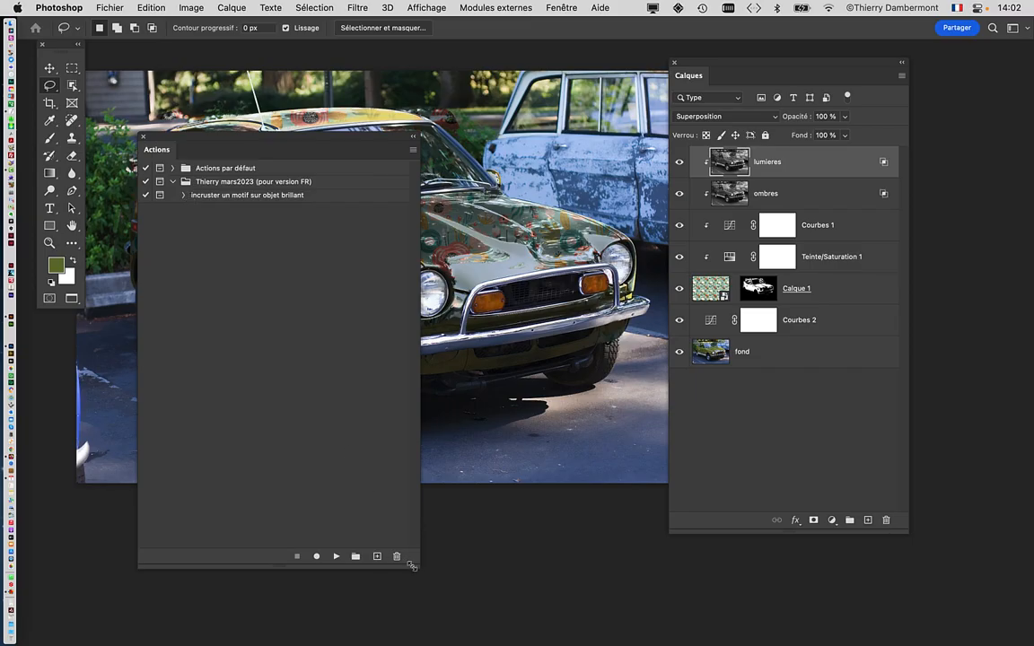
{"action": "left_click_drag", "start_coordinate": [419, 566], "coordinate": [429, 512]}
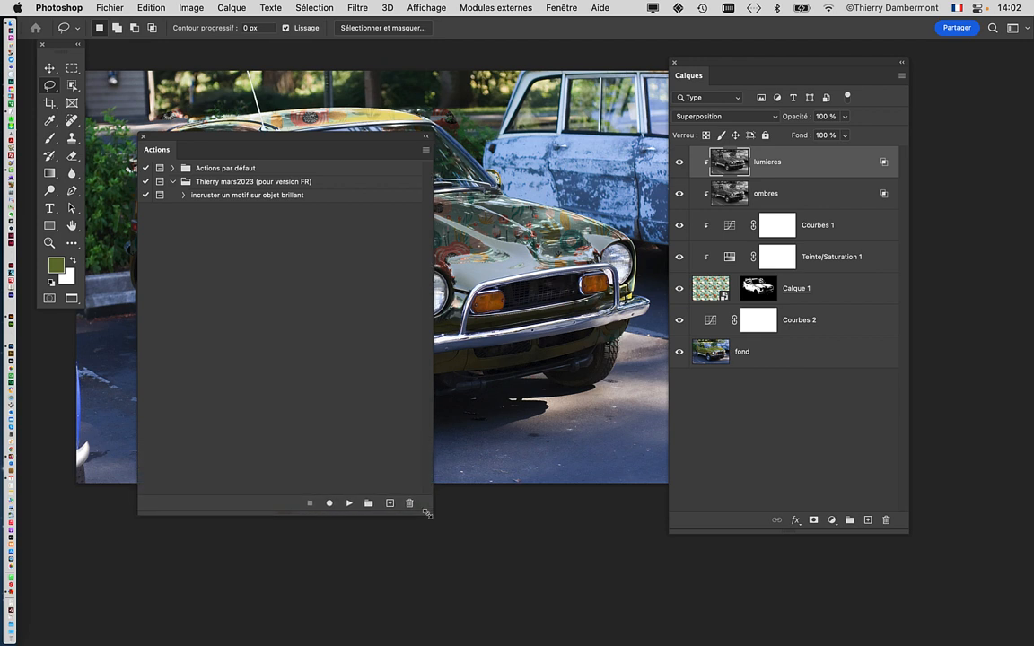
{"action": "left_click_drag", "start_coordinate": [733, 66], "coordinate": [757, 56]}
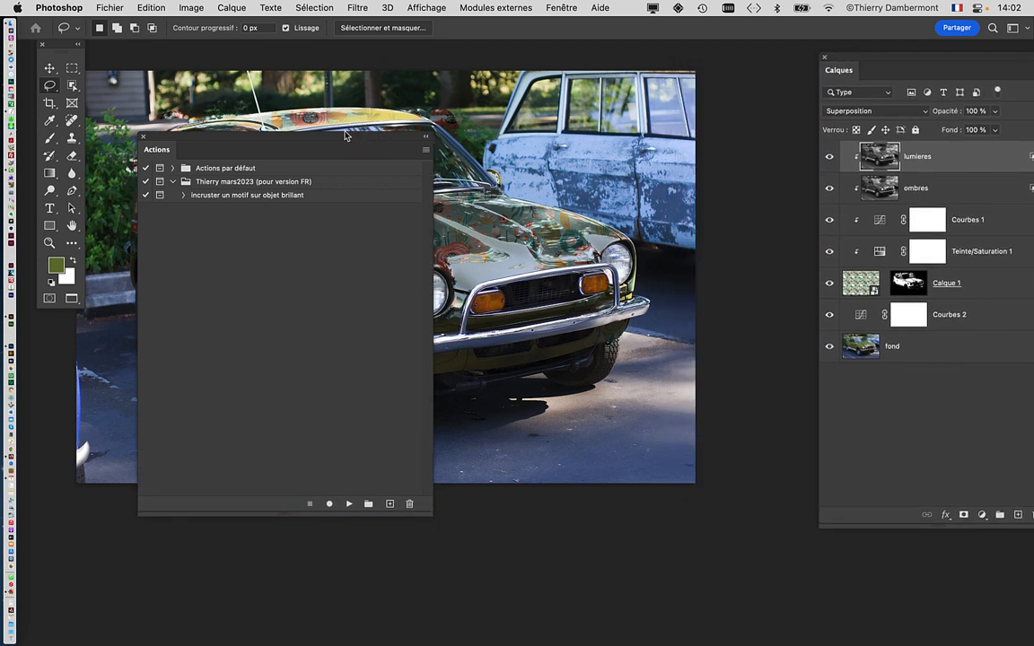
{"action": "left_click_drag", "start_coordinate": [427, 514], "coordinate": [353, 552]}
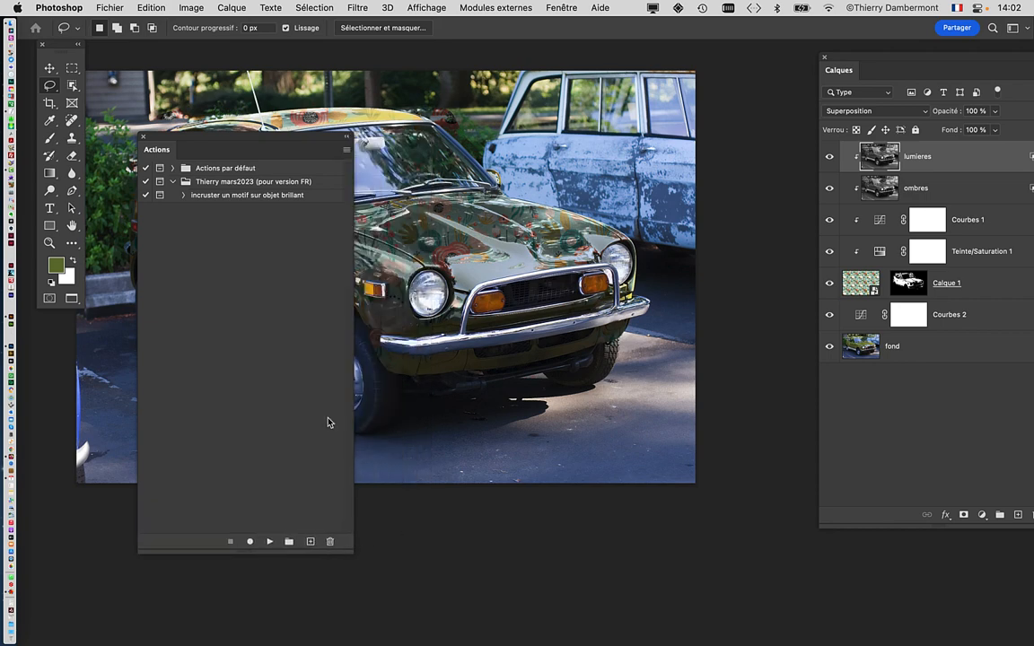
{"action": "left_click_drag", "start_coordinate": [224, 145], "coordinate": [673, 64]}
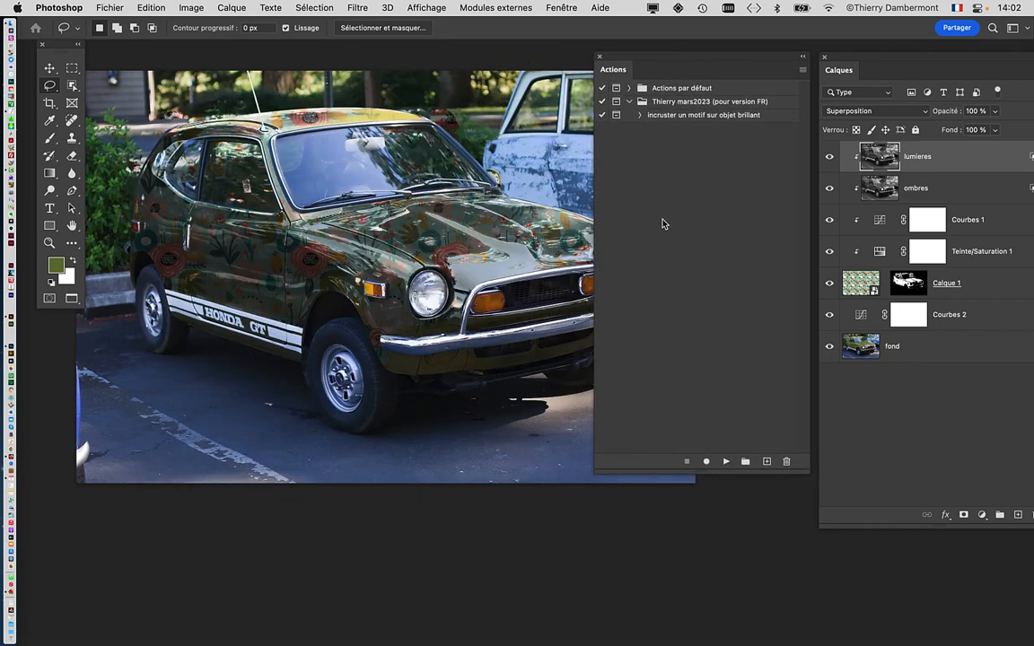